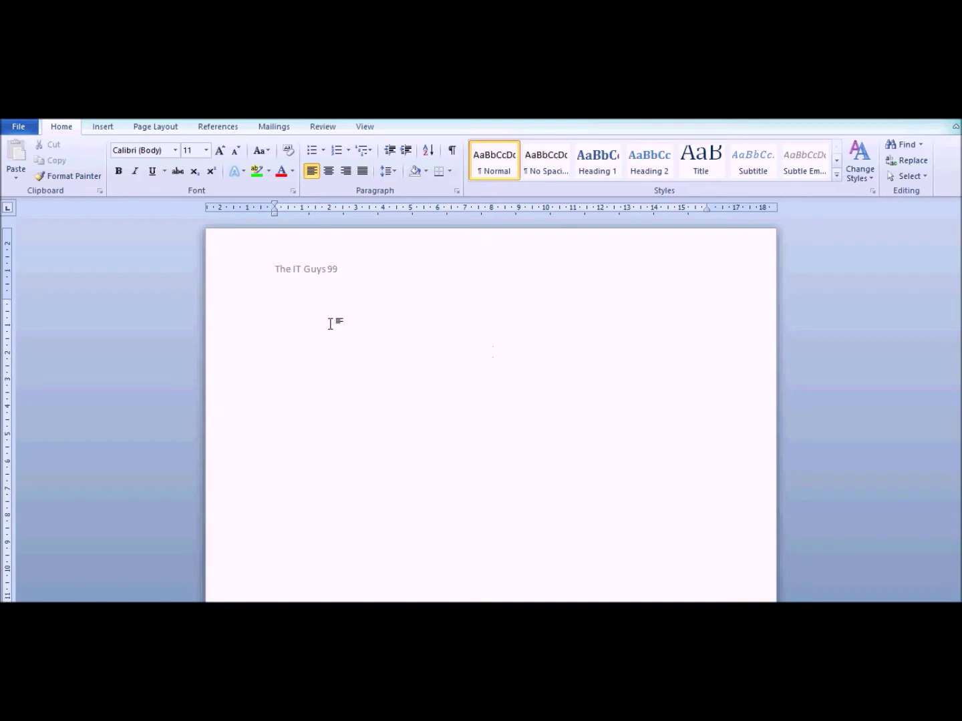
Switch the ribbon to the Page Layout tab
{"action": "left_click", "coordinate": [154, 127]}
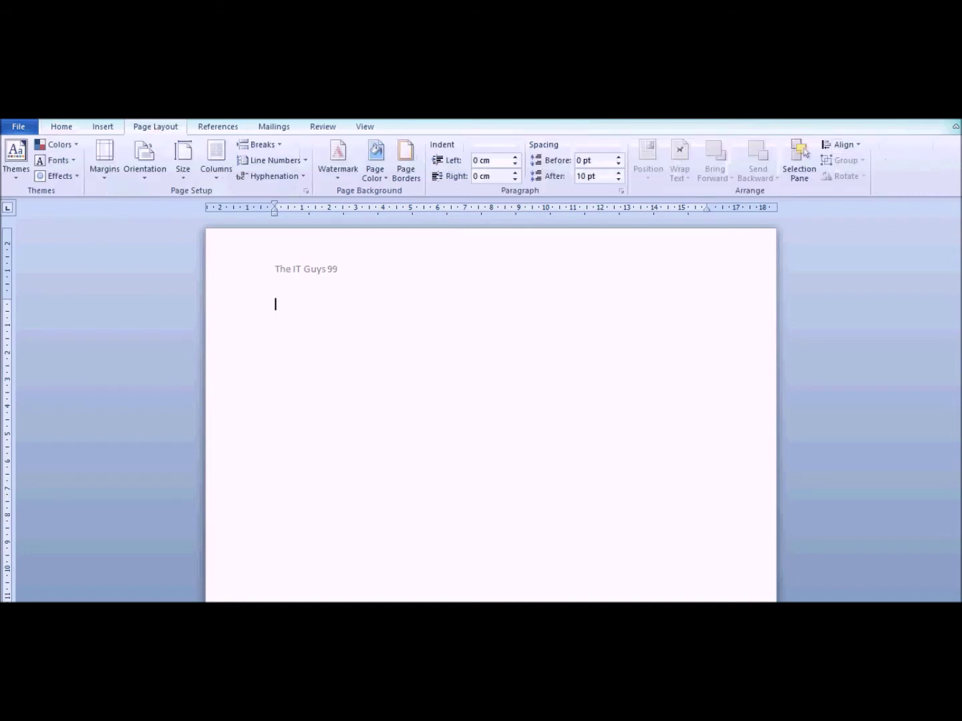
{"action": "left_click", "coordinate": [143, 175]}
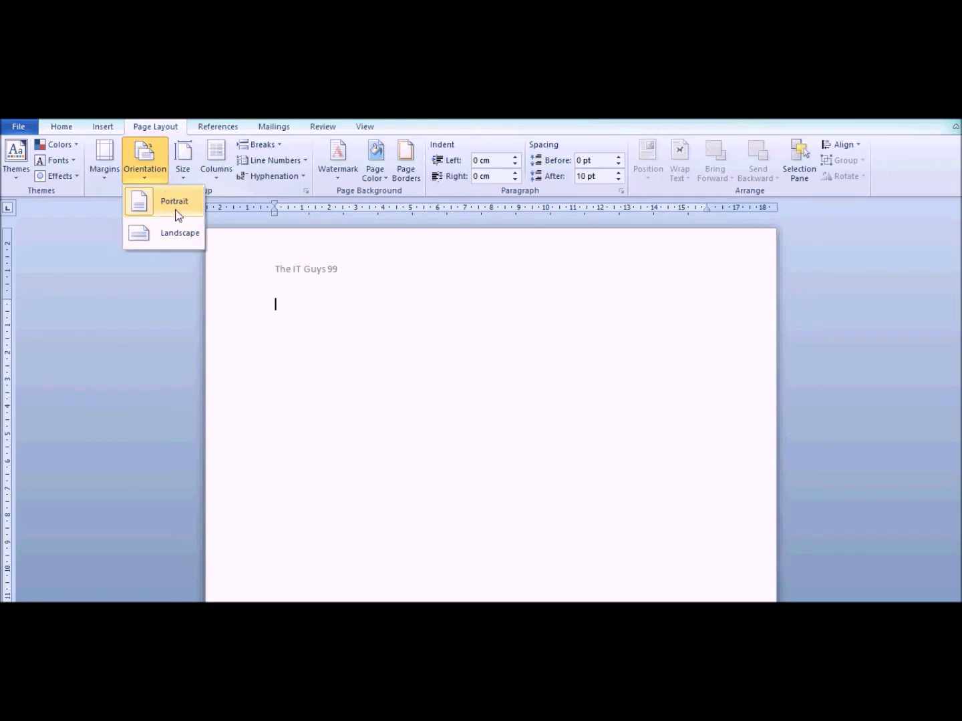
{"action": "left_click", "coordinate": [178, 242]}
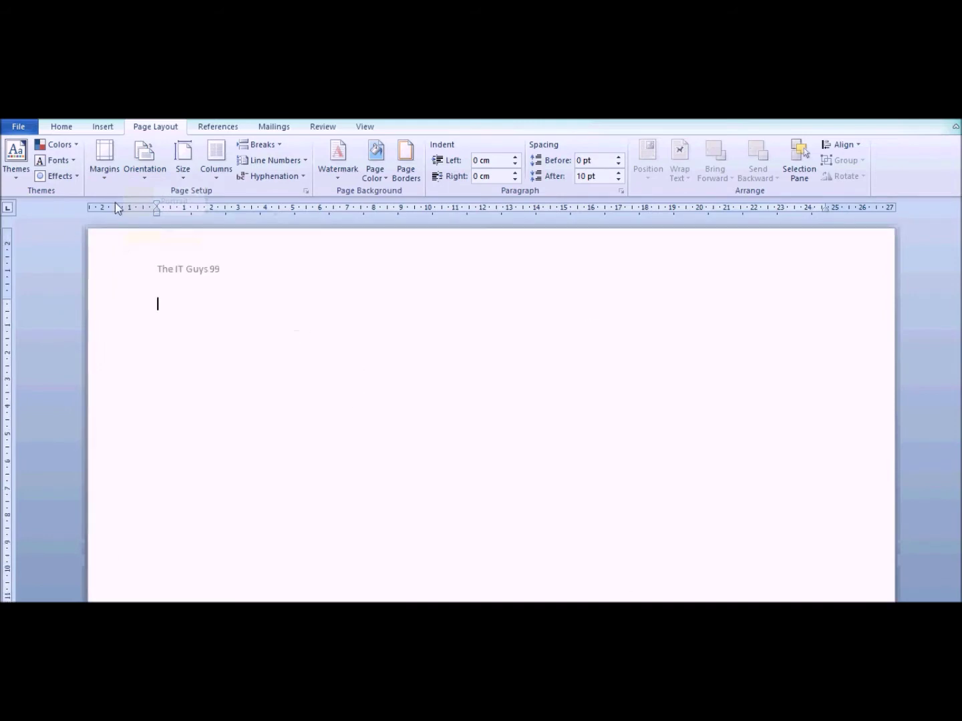
{"action": "left_click", "coordinate": [142, 179]}
{"action": "left_click", "coordinate": [155, 200]}
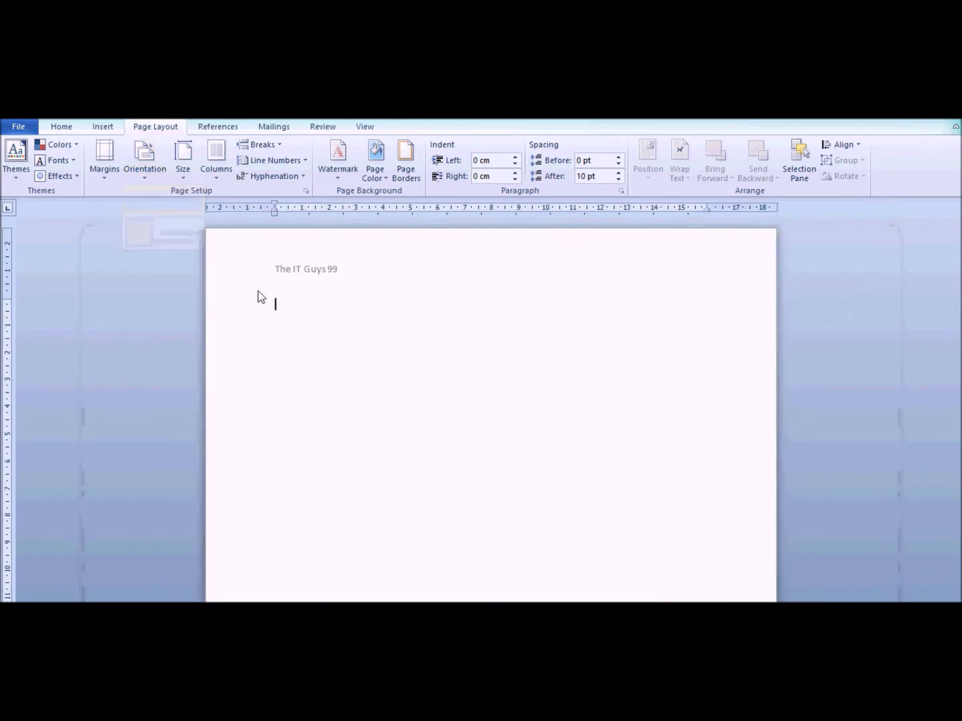
{"action": "left_click", "coordinate": [189, 183]}
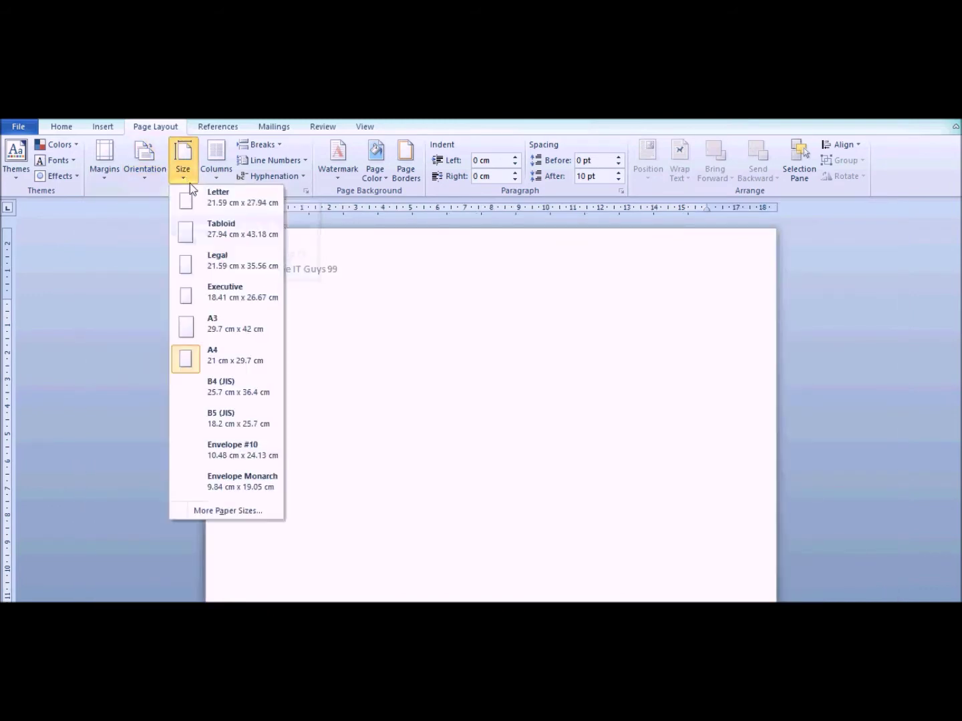
{"action": "left_click", "coordinate": [227, 341]}
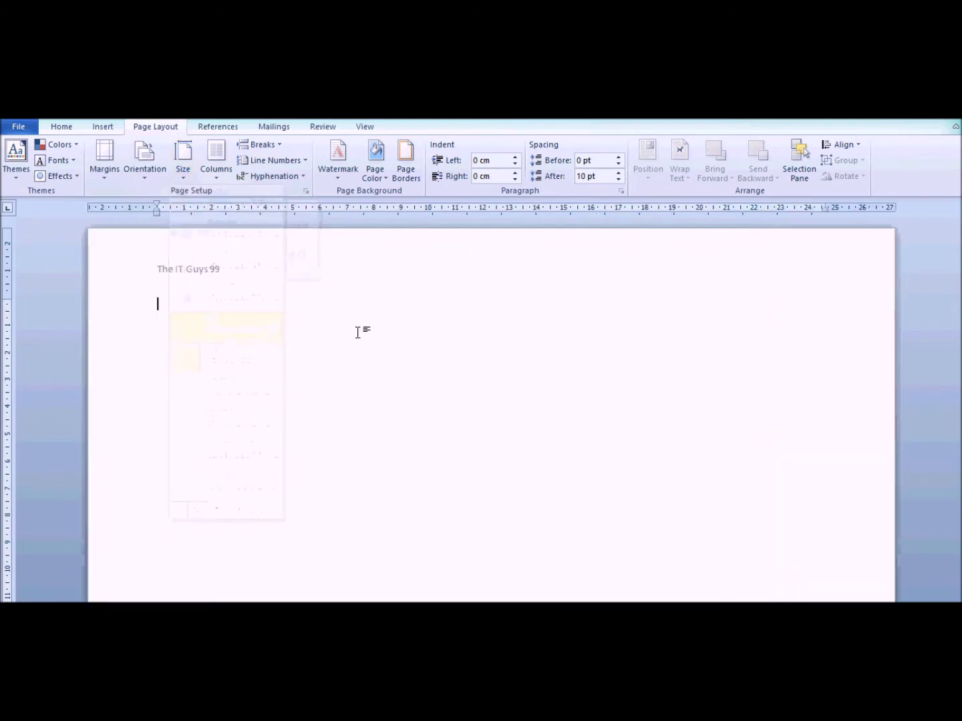
{"action": "left_click", "coordinate": [183, 161]}
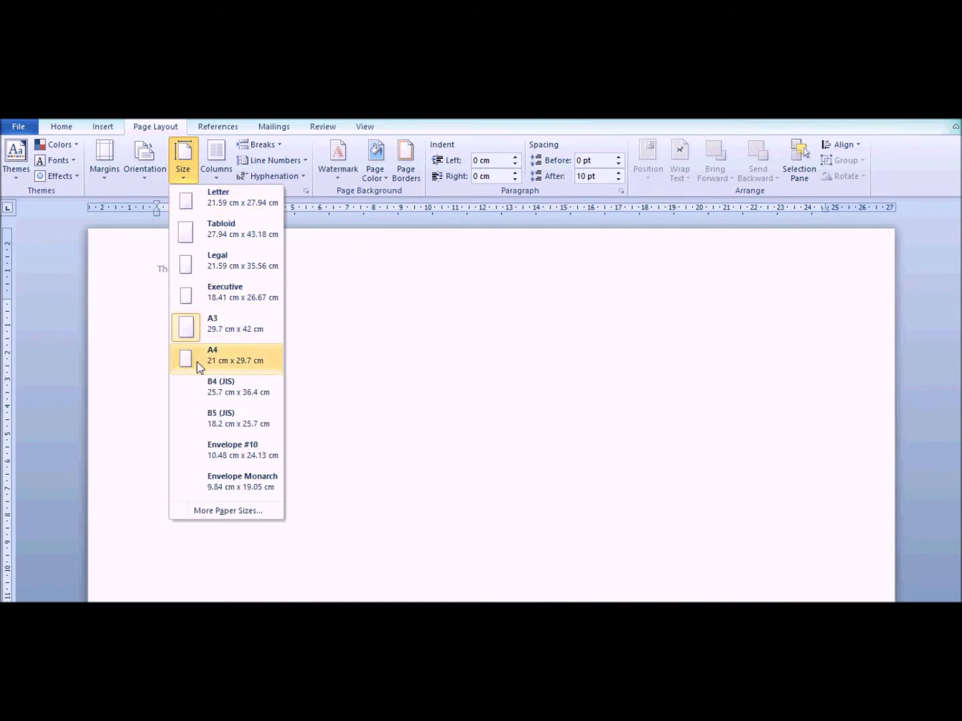
{"action": "left_click", "coordinate": [116, 333]}
{"action": "scroll", "coordinate": [268, 328], "scroll_direction": "down", "scroll_amount": 5}
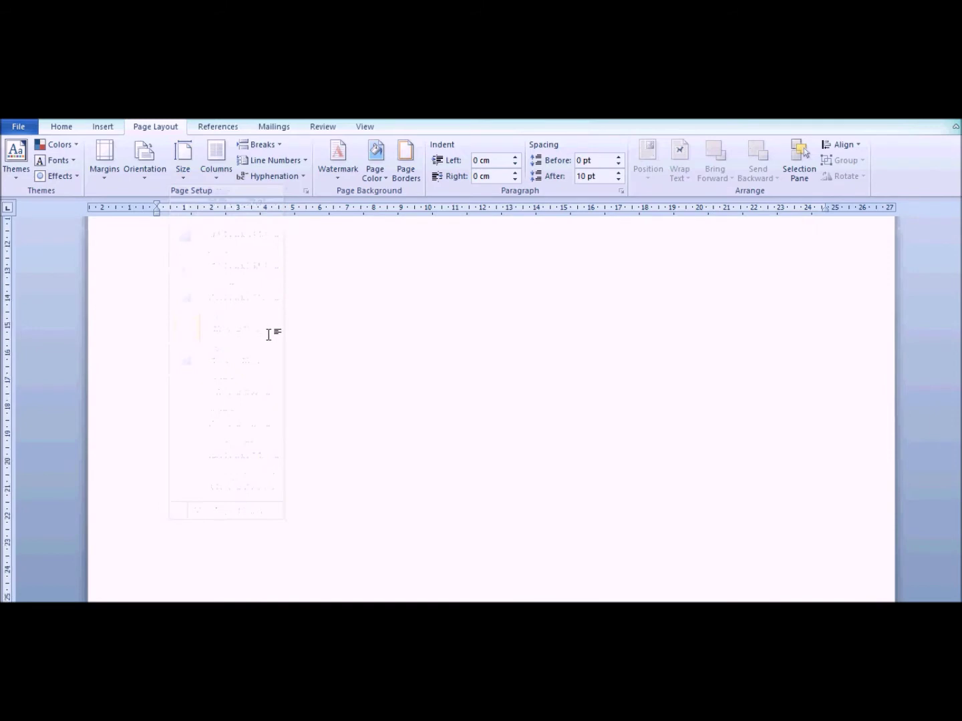
{"action": "scroll", "coordinate": [268, 334], "scroll_direction": "up", "scroll_amount": 3}
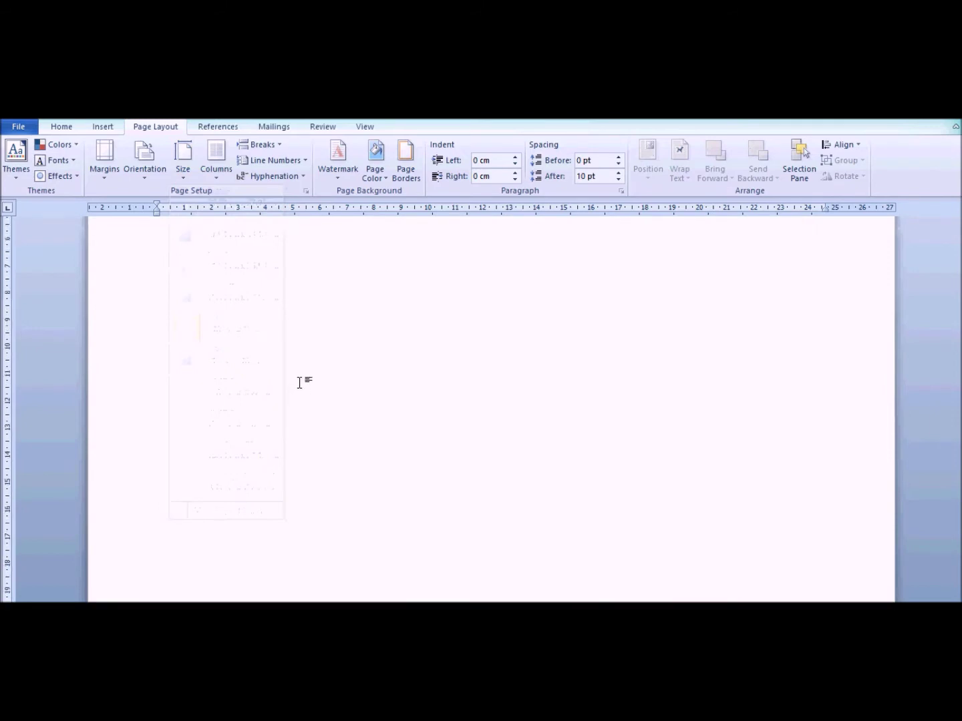
{"action": "scroll", "coordinate": [304, 364], "scroll_direction": "up", "scroll_amount": 3}
{"action": "left_click", "coordinate": [188, 175]}
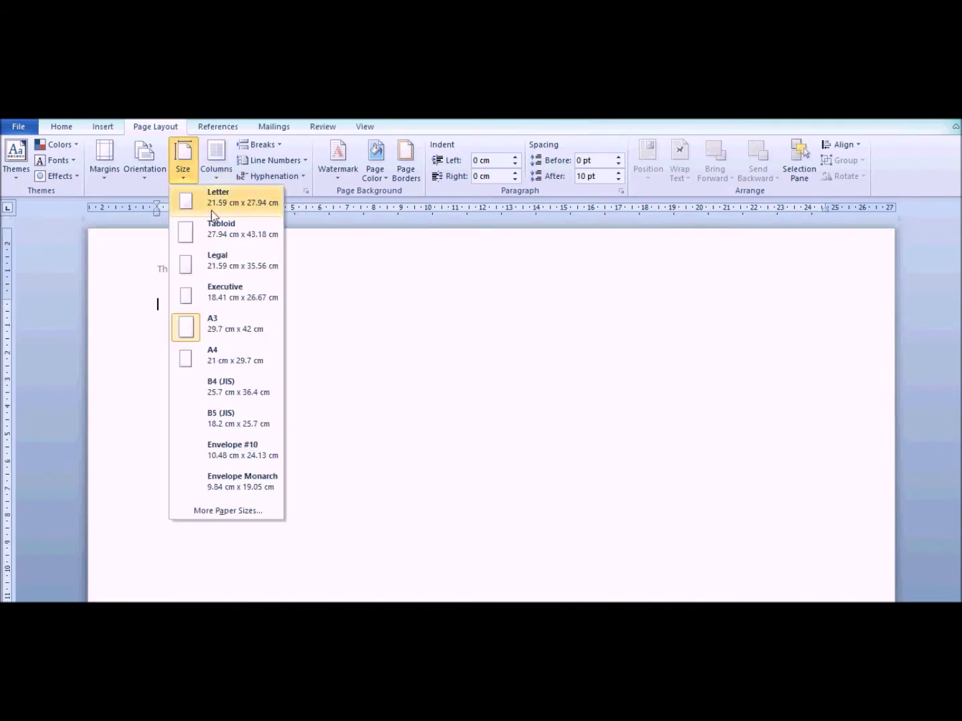
{"action": "left_click", "coordinate": [249, 356]}
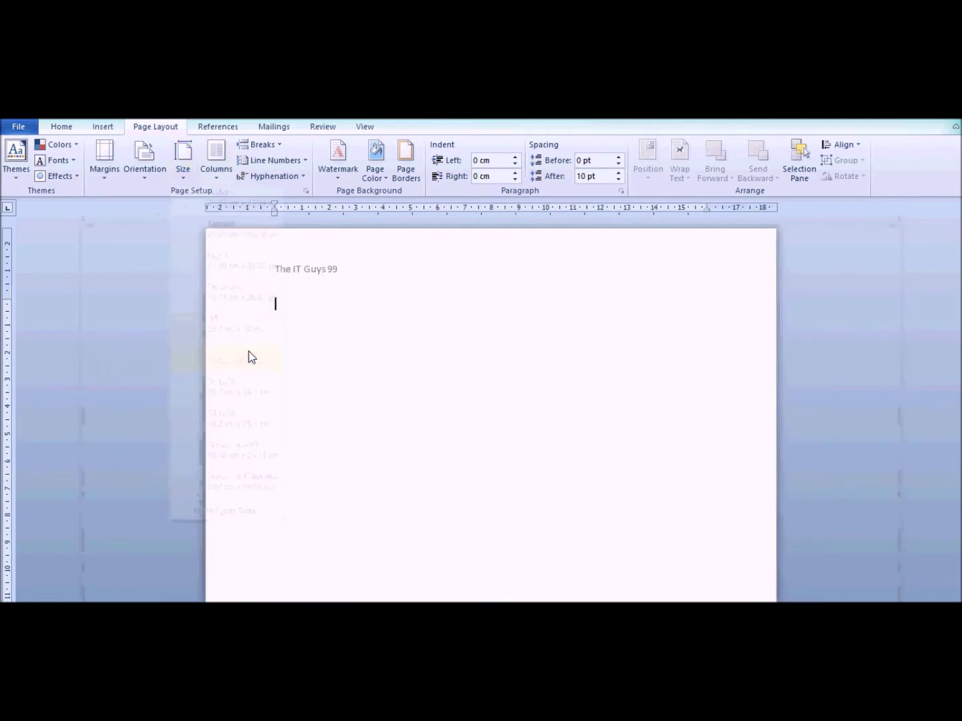
{"action": "scroll", "coordinate": [395, 305], "scroll_direction": "down", "scroll_amount": 6}
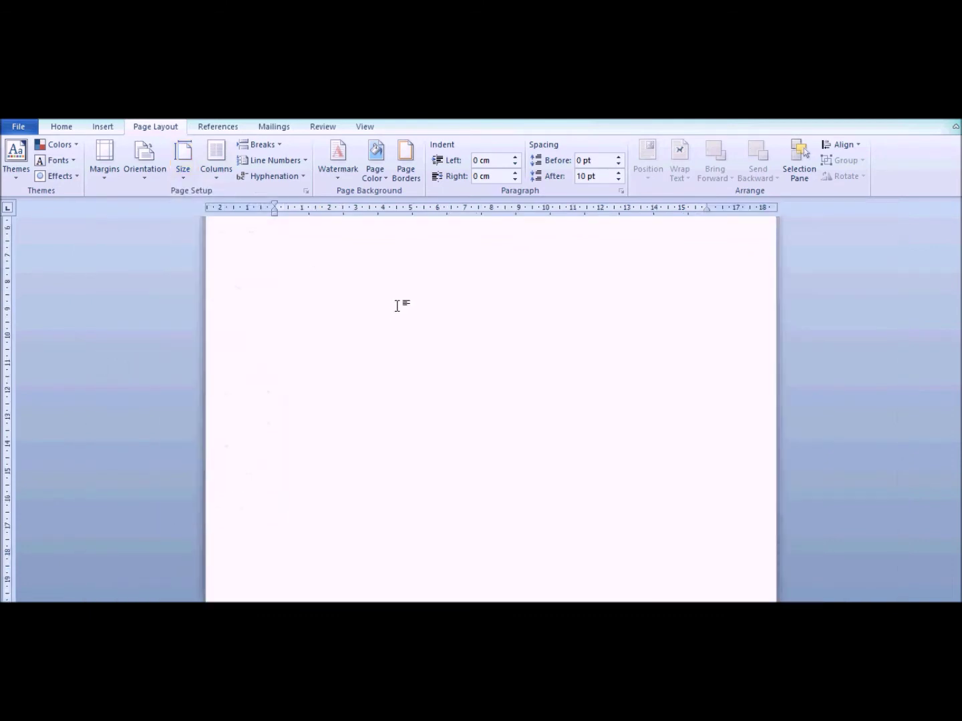
{"action": "scroll", "coordinate": [395, 306], "scroll_direction": "up", "scroll_amount": 6}
{"action": "left_click", "coordinate": [323, 300]}
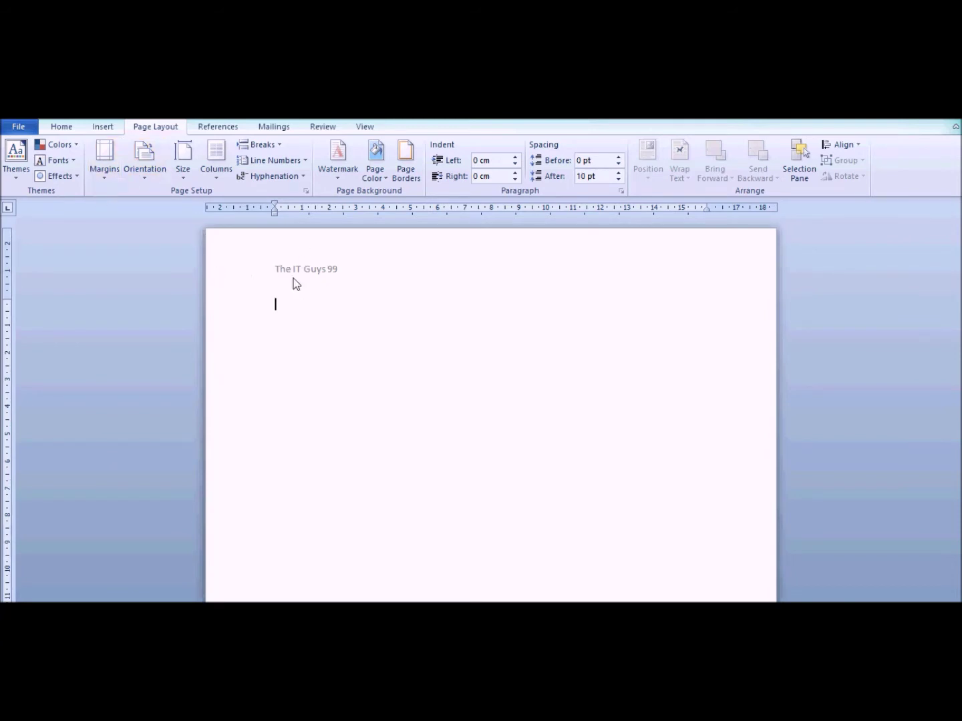
Apply Moderate margins, then change them to Narrow 1.27 cm margins on all sides
{"action": "scroll", "coordinate": [393, 323], "scroll_direction": "down", "scroll_amount": 10}
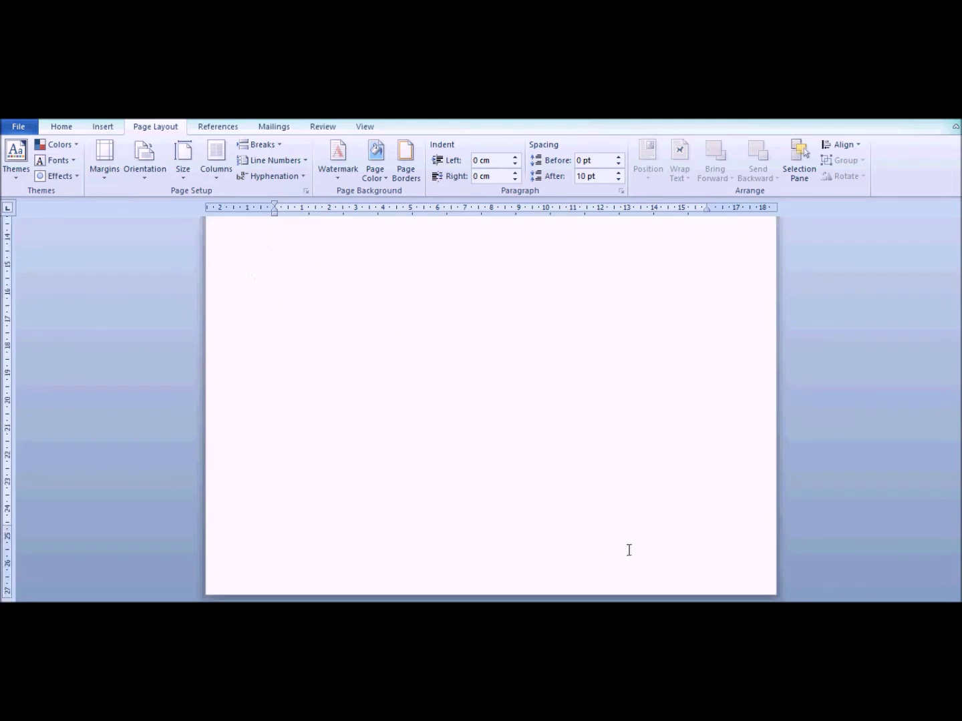
{"action": "scroll", "coordinate": [725, 376], "scroll_direction": "up", "scroll_amount": 10}
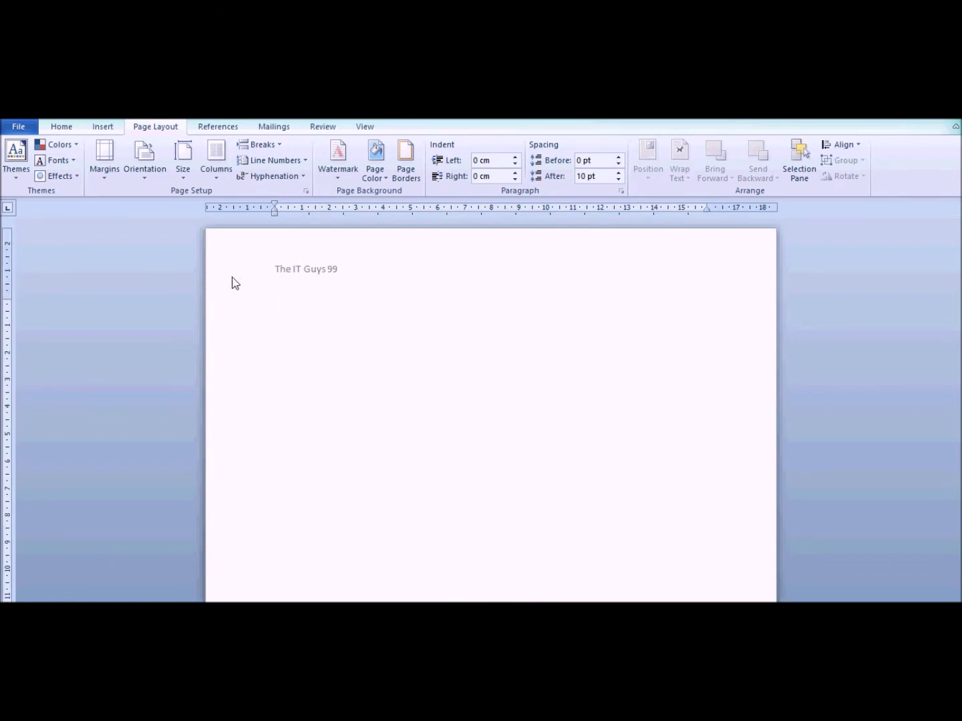
{"action": "left_click", "coordinate": [106, 175]}
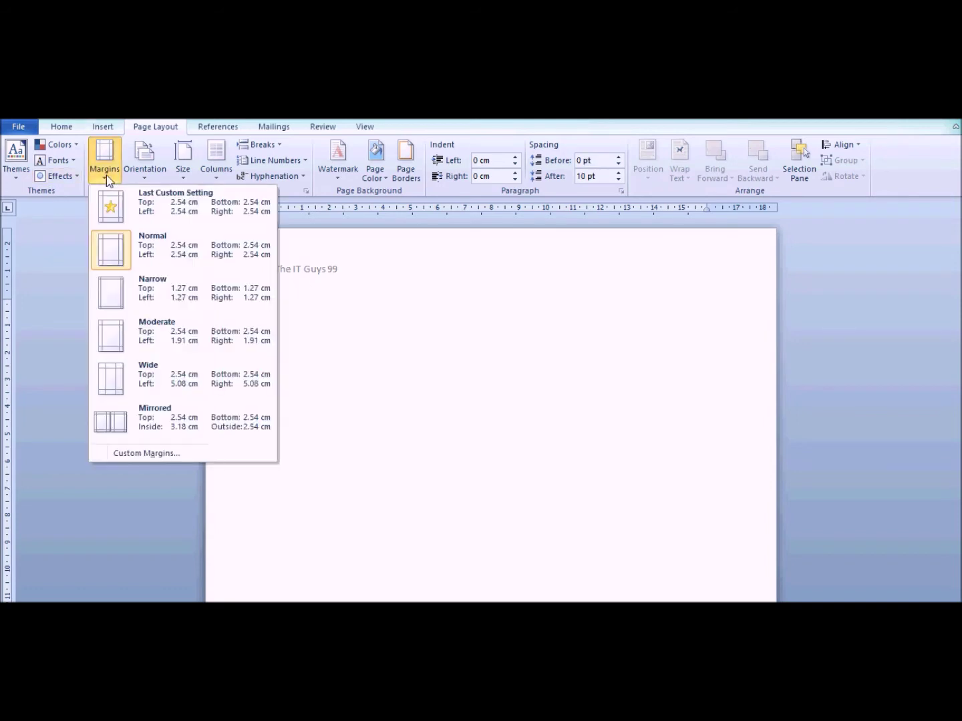
{"action": "left_click", "coordinate": [135, 338]}
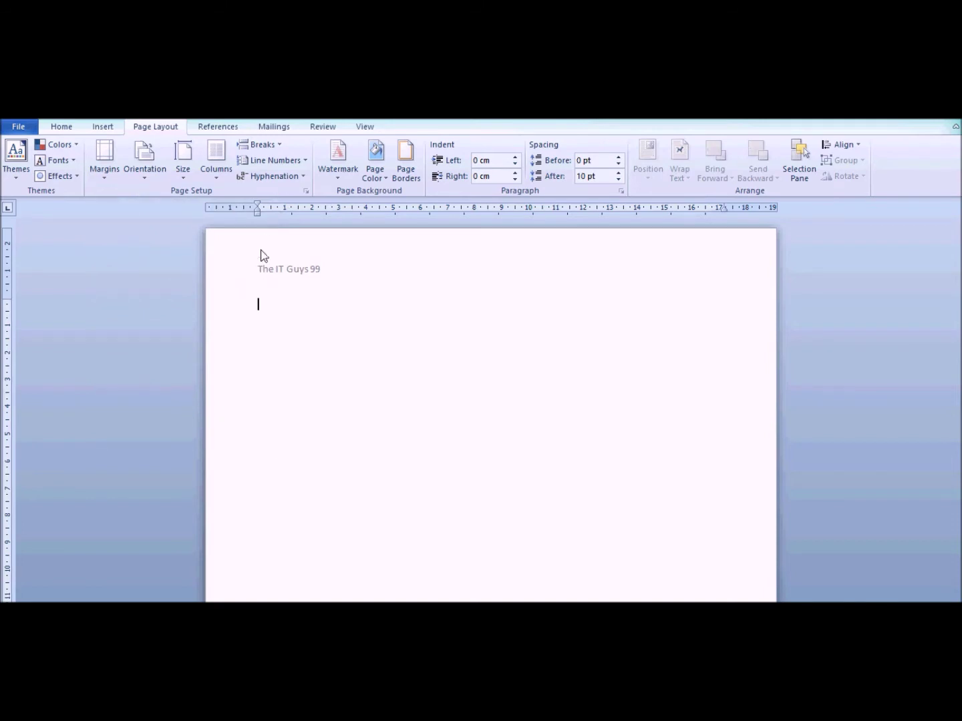
{"action": "left_click", "coordinate": [107, 179]}
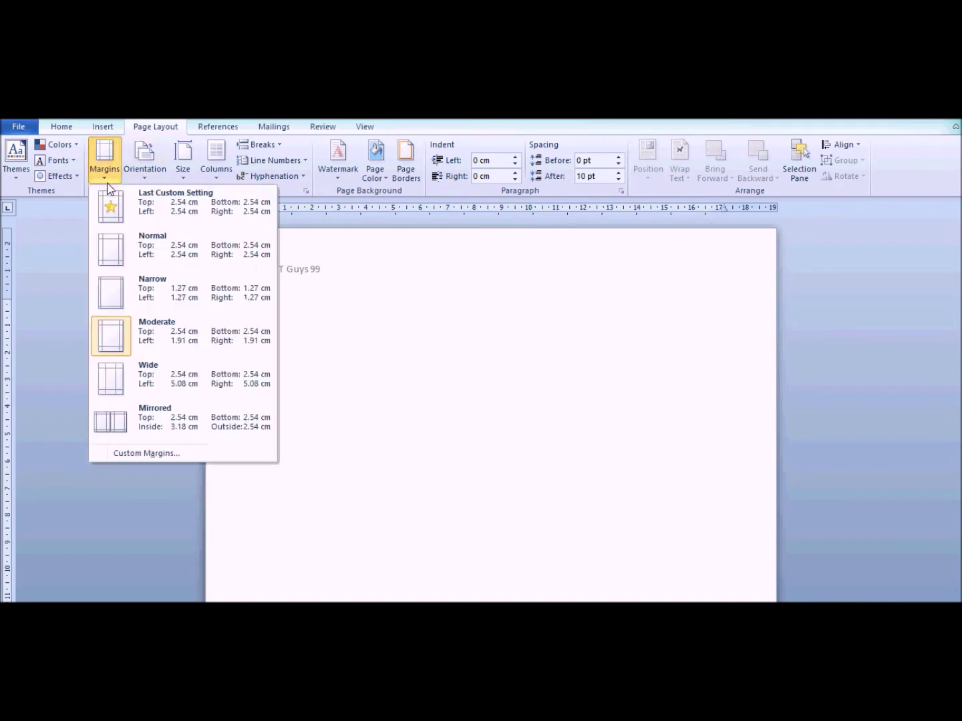
{"action": "left_click", "coordinate": [162, 284]}
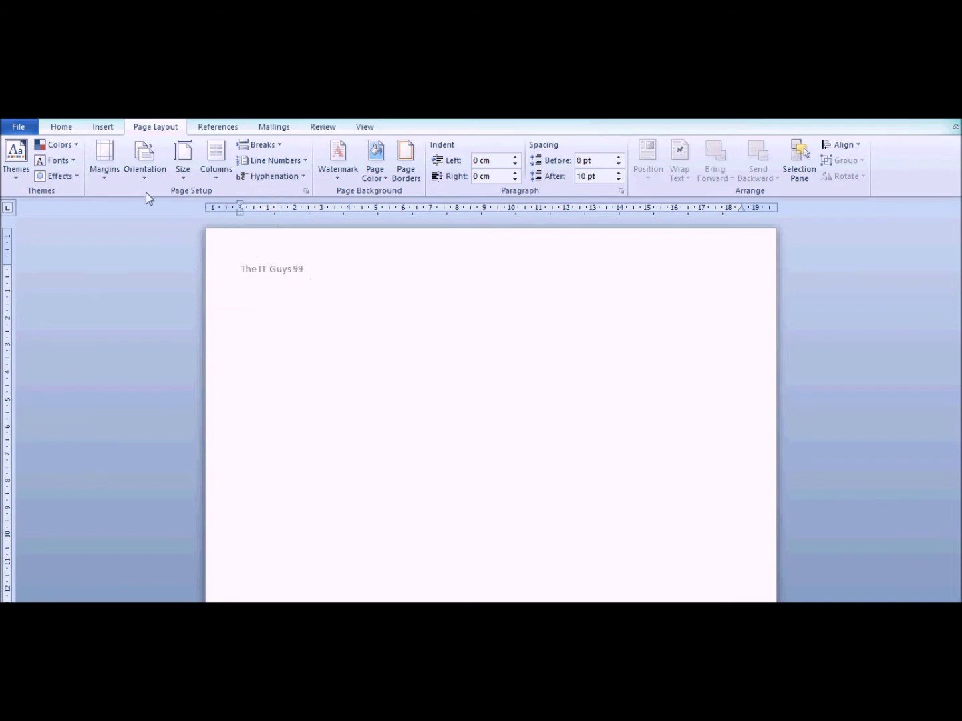
Set custom 1 cm top and left margins, then switch to the Normal 2.54 cm preset
{"action": "left_click", "coordinate": [105, 167]}
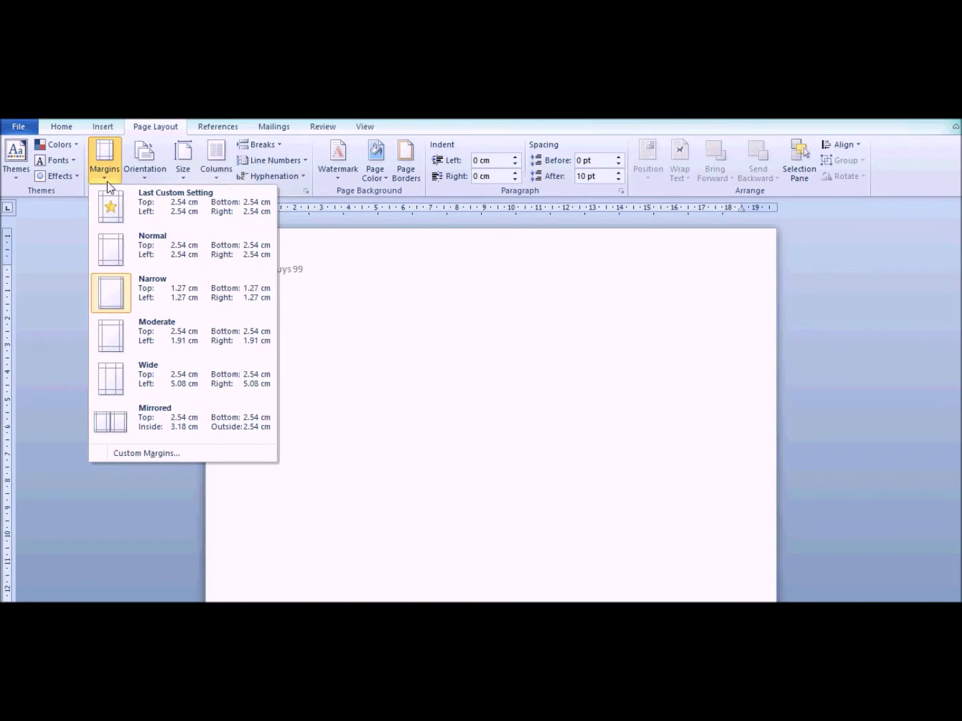
{"action": "left_click", "coordinate": [175, 453]}
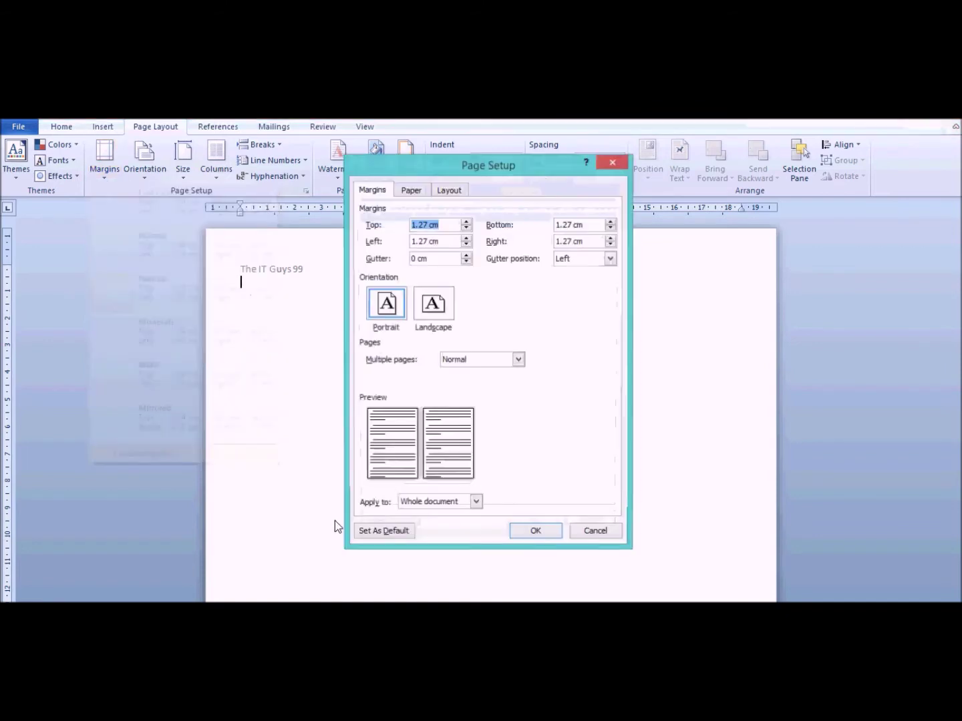
{"action": "left_click", "coordinate": [465, 229]}
{"action": "left_click", "coordinate": [465, 229]}
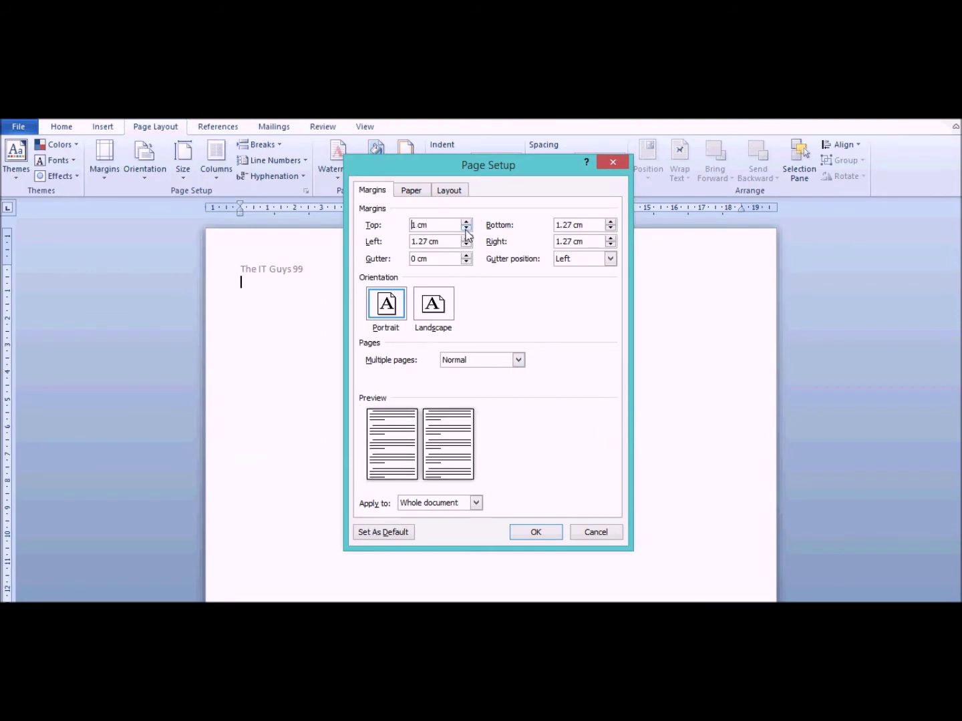
{"action": "left_click", "coordinate": [466, 244]}
{"action": "left_click", "coordinate": [467, 244]}
{"action": "left_click", "coordinate": [518, 534]}
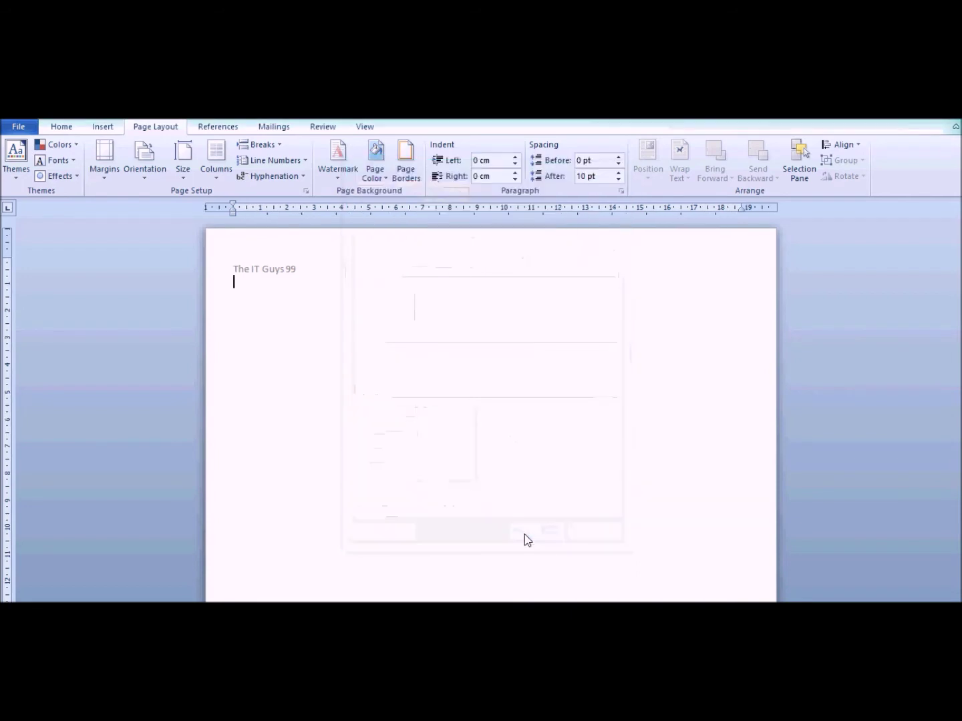
{"action": "left_click", "coordinate": [113, 182]}
{"action": "left_click", "coordinate": [148, 257]}
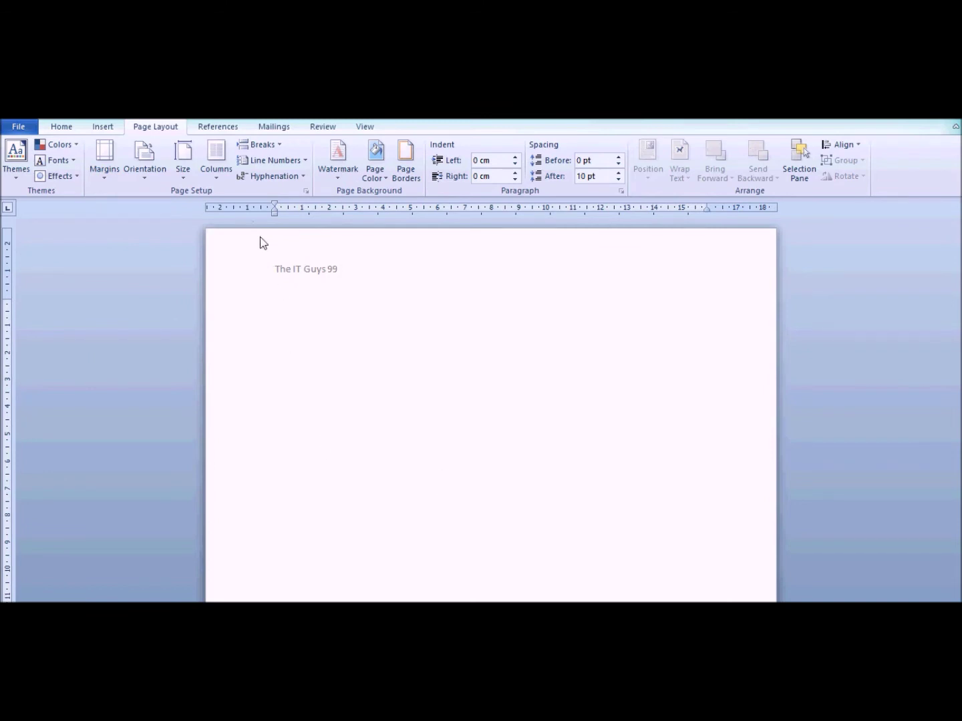
Open the More Columns dialog from the Page Layout Columns dropdown
{"action": "scroll", "coordinate": [454, 363], "scroll_direction": "down", "scroll_amount": 8}
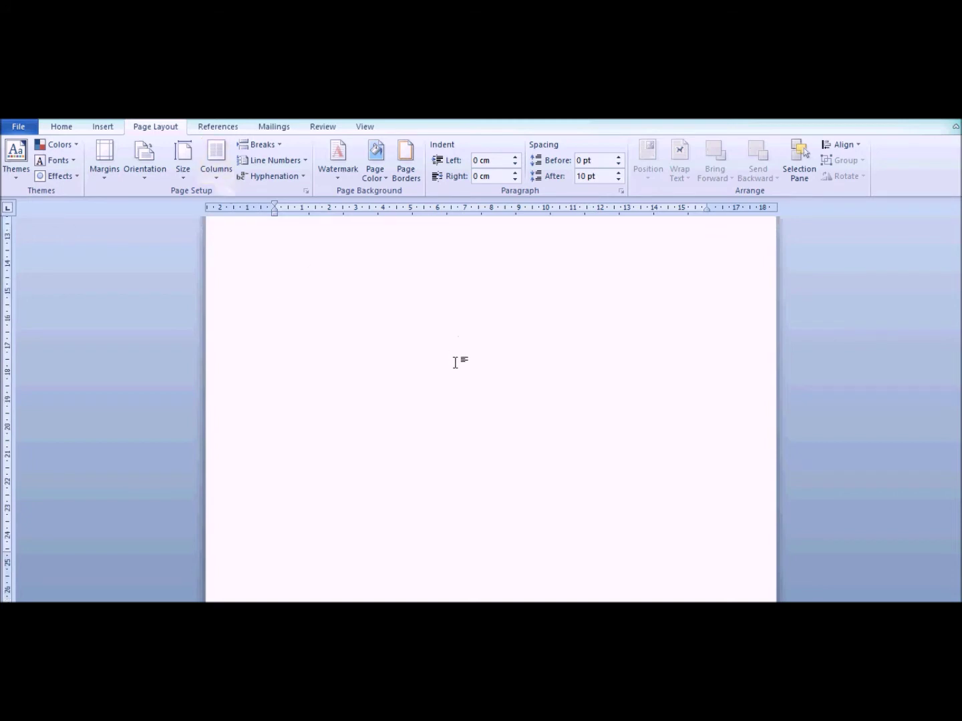
{"action": "scroll", "coordinate": [455, 362], "scroll_direction": "down", "scroll_amount": 10}
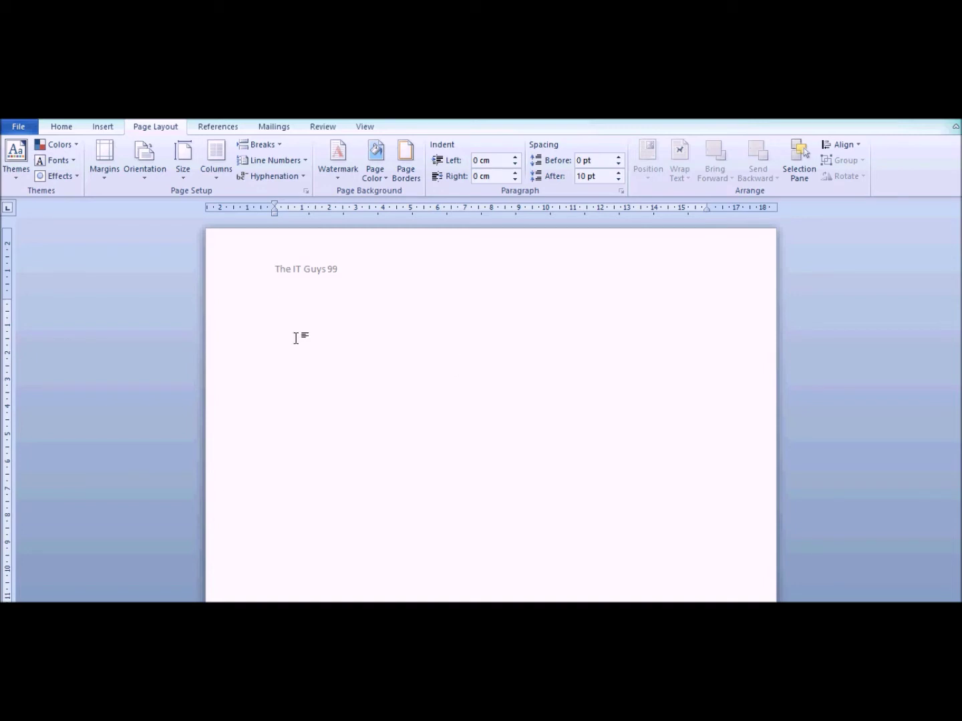
{"action": "left_click", "coordinate": [218, 181]}
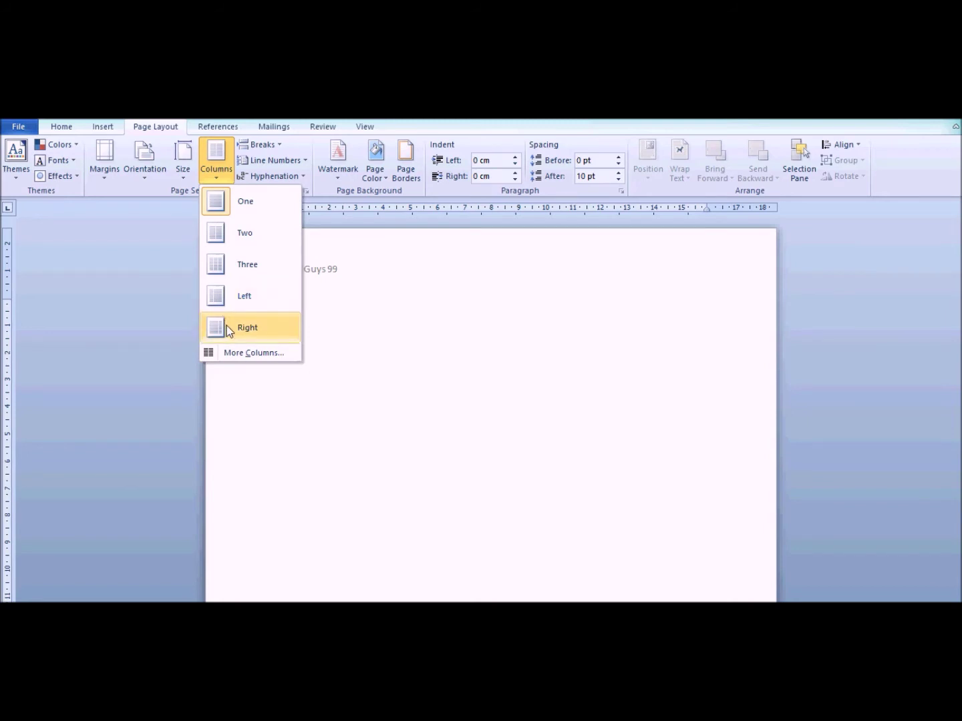
{"action": "left_click", "coordinate": [236, 355]}
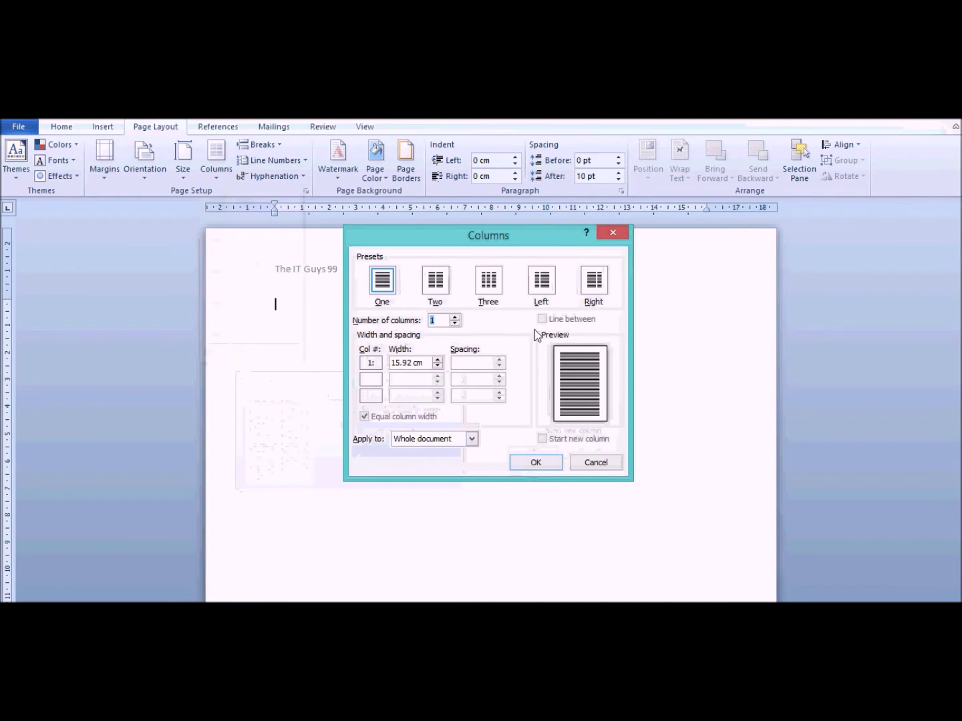
Try up to 12 columns, then settle on the equal Two-column preset
{"action": "left_click", "coordinate": [455, 317]}
{"action": "left_click", "coordinate": [455, 317]}
{"action": "left_click", "coordinate": [455, 317]}
{"action": "left_click", "coordinate": [455, 318]}
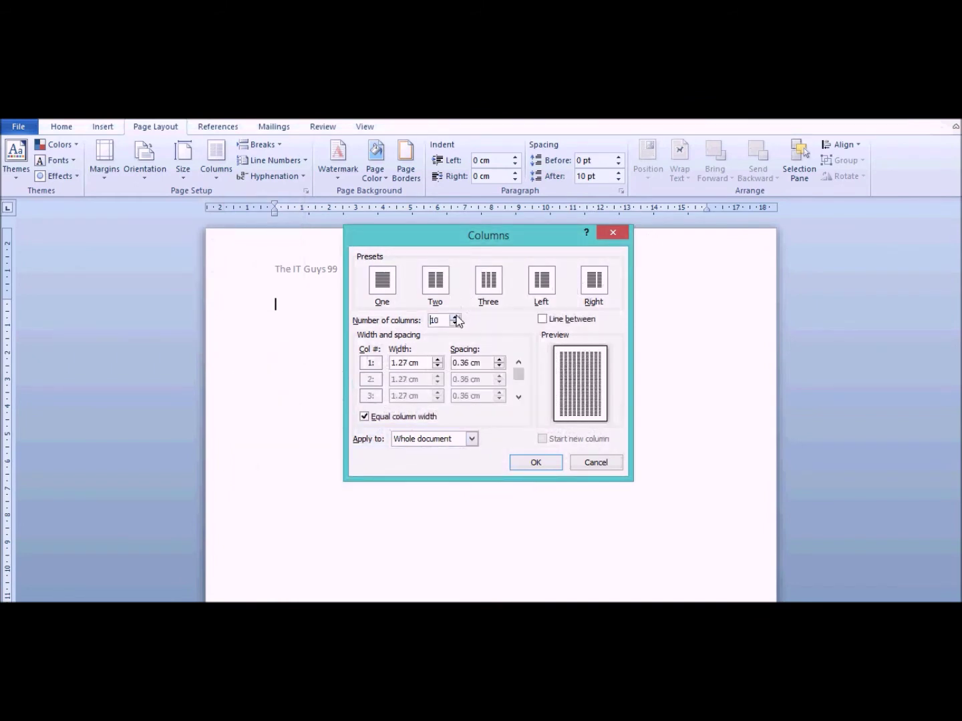
{"action": "left_click", "coordinate": [455, 318]}
{"action": "left_click", "coordinate": [455, 317]}
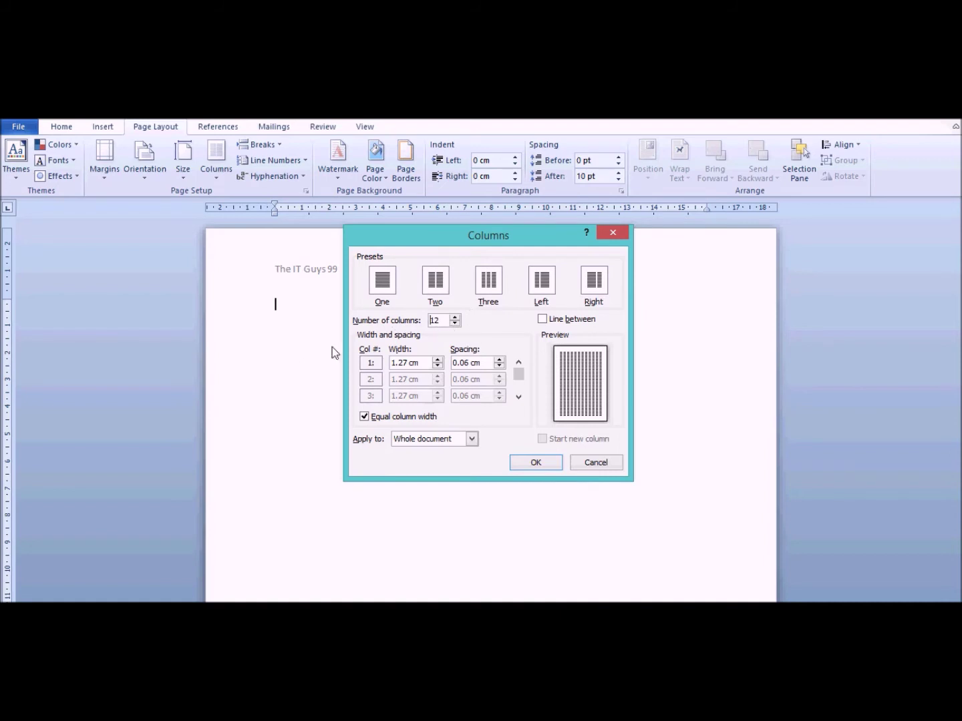
{"action": "left_click", "coordinate": [454, 324]}
{"action": "left_click", "coordinate": [454, 324]}
{"action": "left_click", "coordinate": [455, 324]}
{"action": "left_click", "coordinate": [435, 280]}
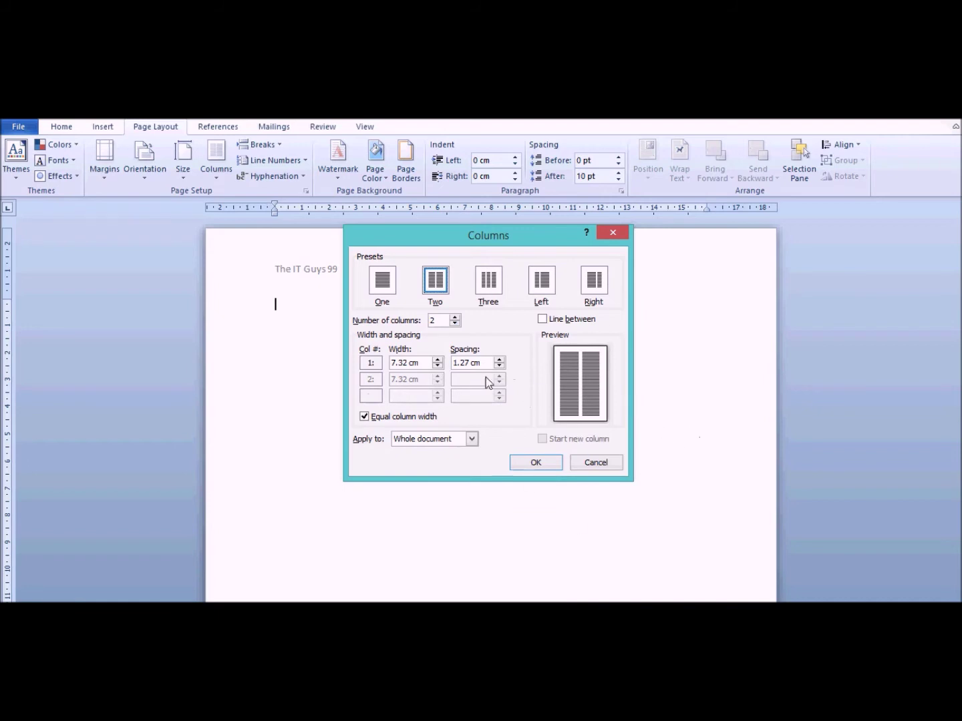
Turn on Line between and apply the two 7.32 cm columns
{"action": "left_click", "coordinate": [543, 318]}
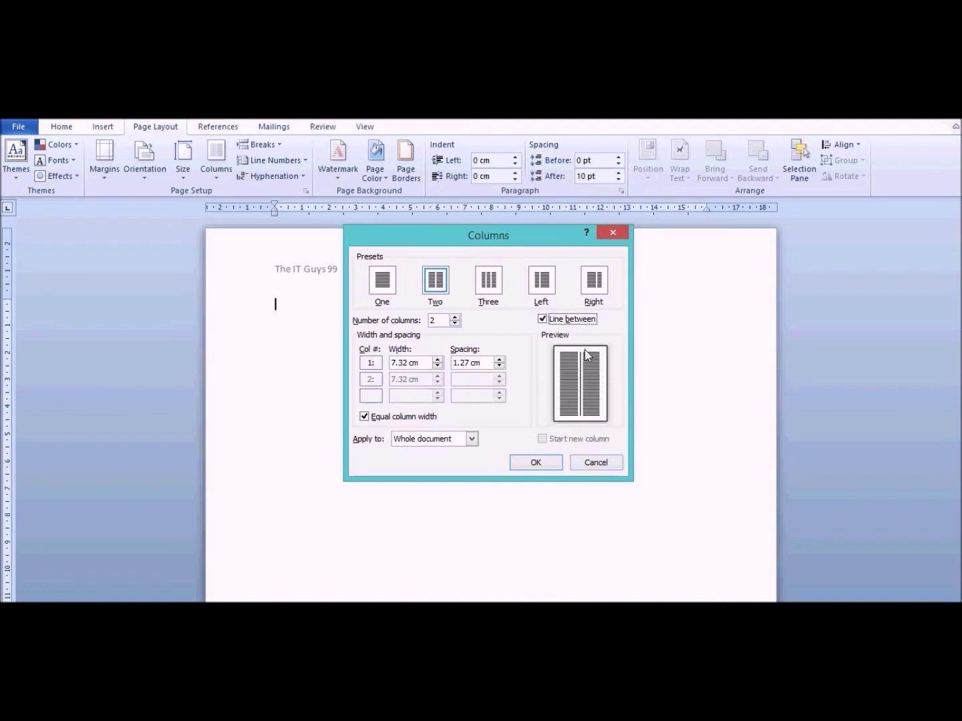
{"action": "left_click", "coordinate": [543, 319]}
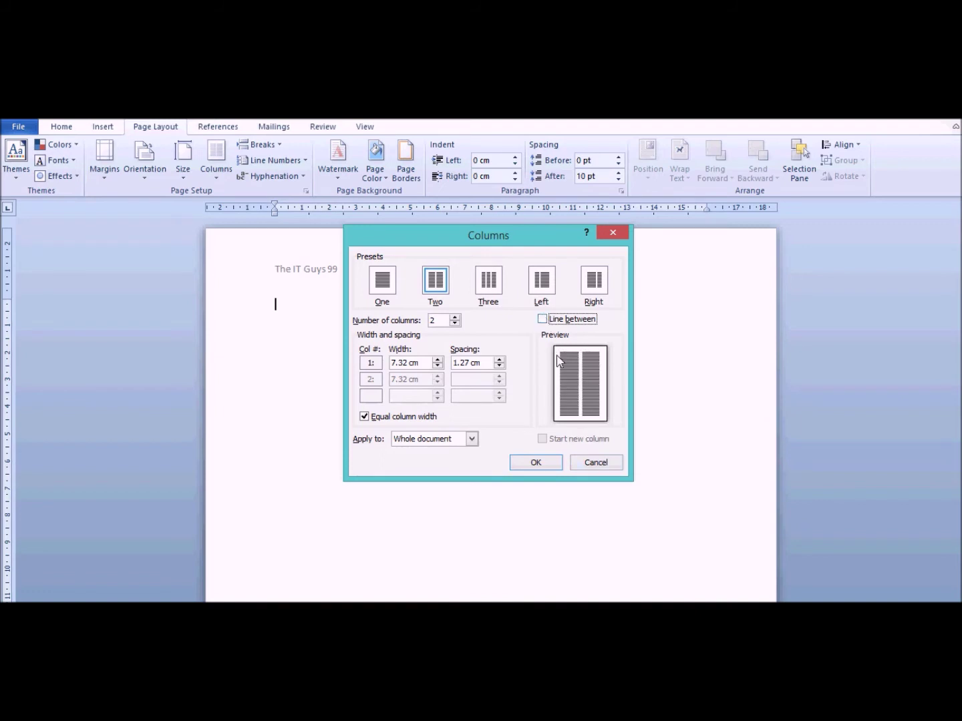
{"action": "left_click", "coordinate": [543, 319]}
{"action": "left_click", "coordinate": [536, 466]}
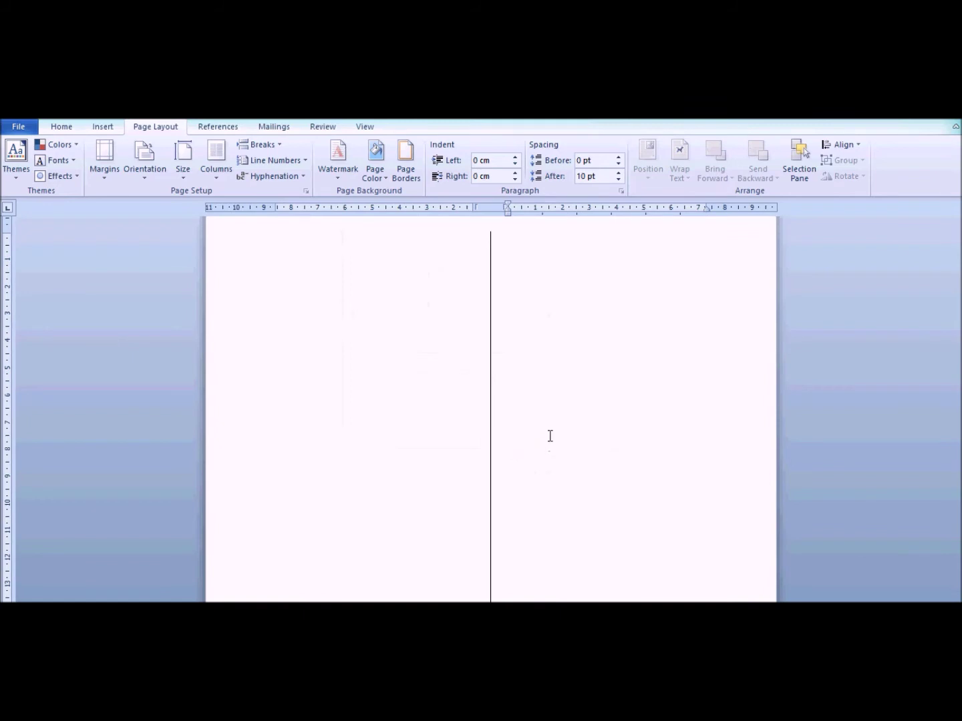
{"action": "left_click", "coordinate": [550, 434]}
{"action": "left_click", "coordinate": [535, 324]}
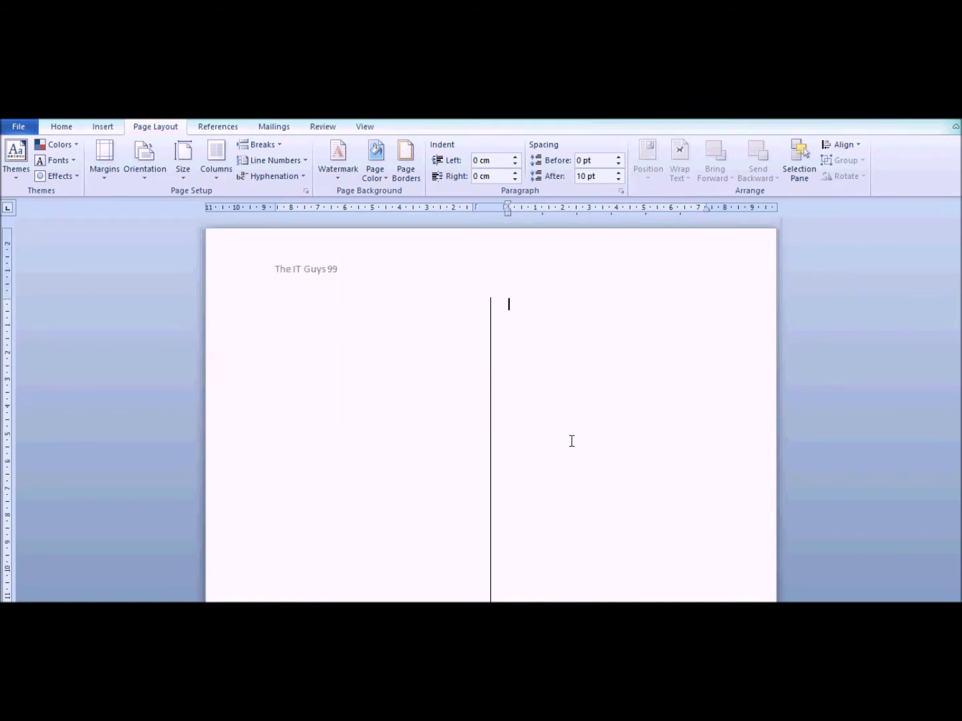
{"action": "scroll", "coordinate": [491, 401], "scroll_direction": "down", "scroll_amount": 10}
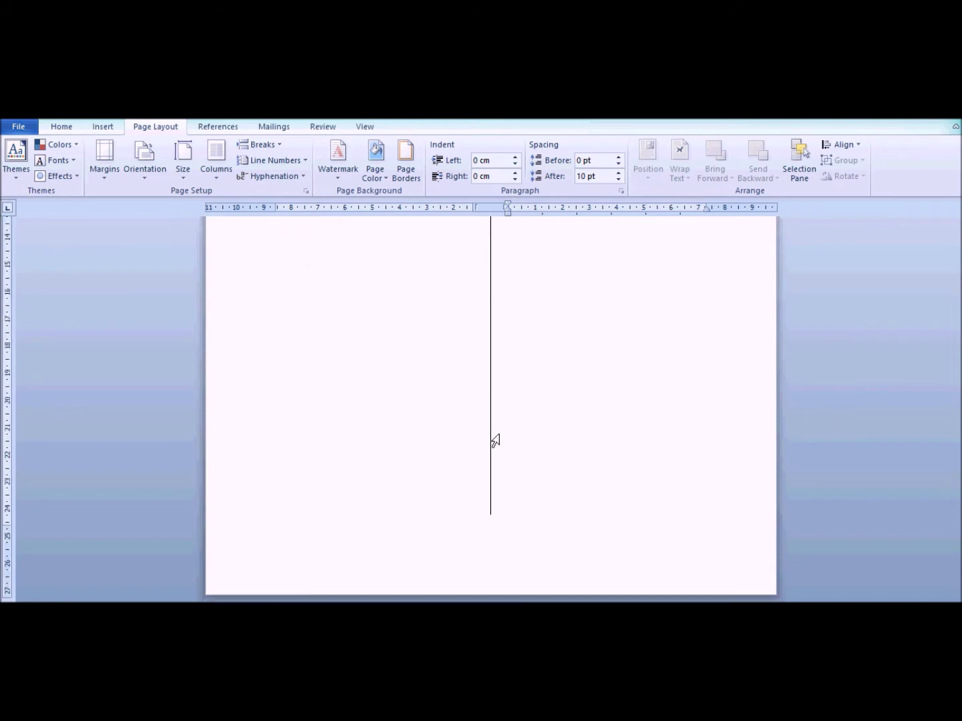
{"action": "scroll", "coordinate": [503, 534], "scroll_direction": "down", "scroll_amount": 10}
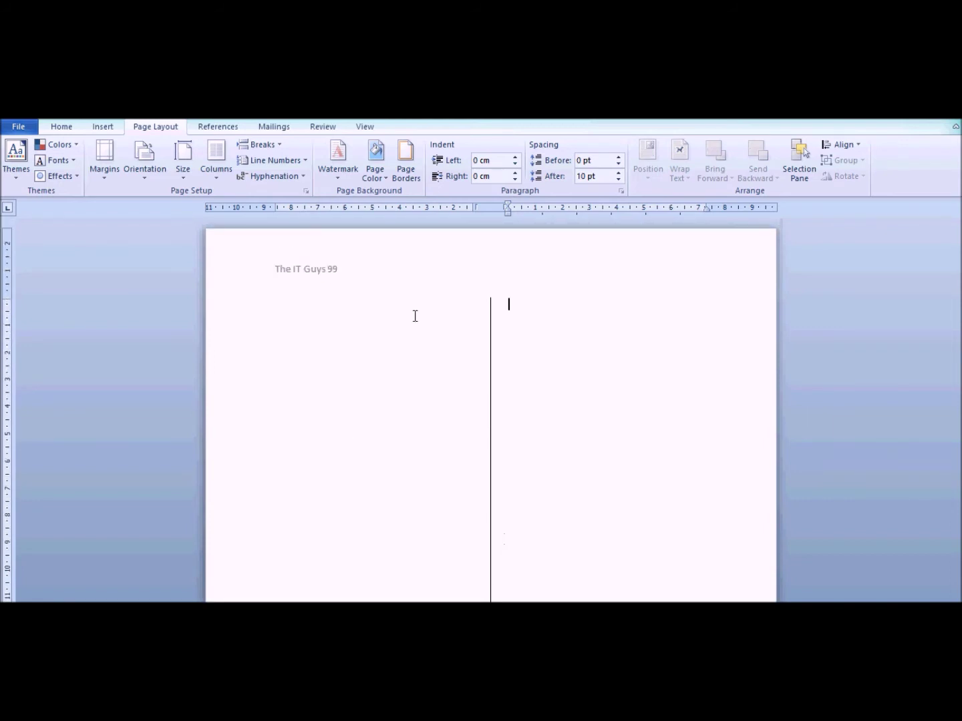
{"action": "left_click", "coordinate": [299, 338]}
{"action": "left_click", "coordinate": [512, 349]}
{"action": "left_click", "coordinate": [248, 322]}
{"action": "left_click", "coordinate": [310, 344]}
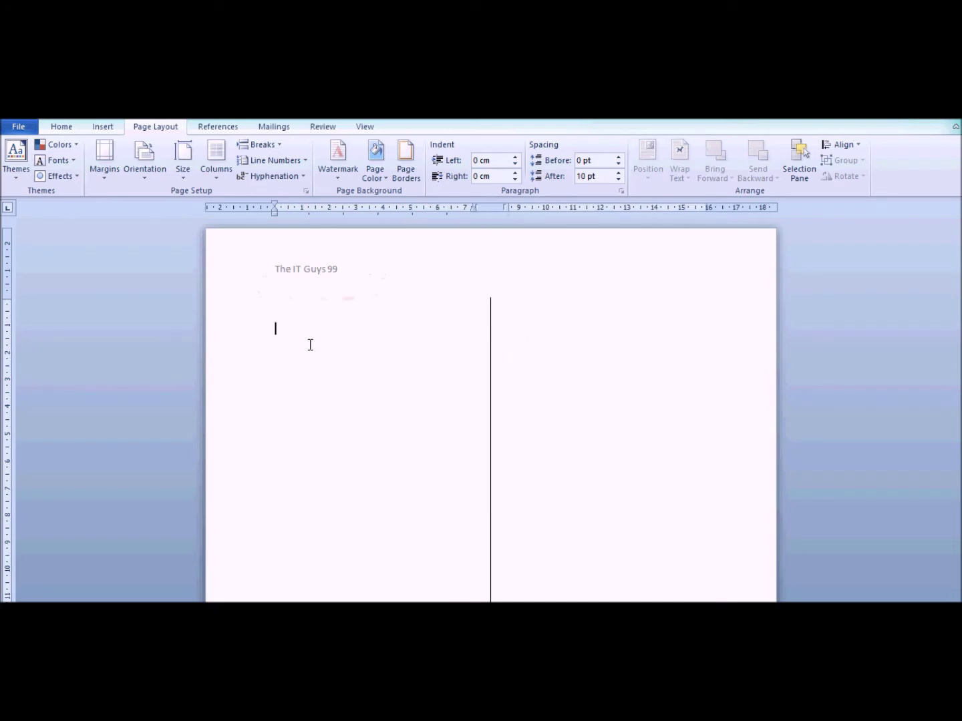
{"action": "left_click", "coordinate": [614, 358]}
{"action": "left_click", "coordinate": [260, 399]}
{"action": "left_click", "coordinate": [277, 328]}
Type 'hello we are the it guys. Hope you Are enjoying this video.' near the left column's bottom
{"action": "scroll", "coordinate": [324, 360], "scroll_direction": "down", "scroll_amount": 10}
{"action": "left_click", "coordinate": [350, 504]}
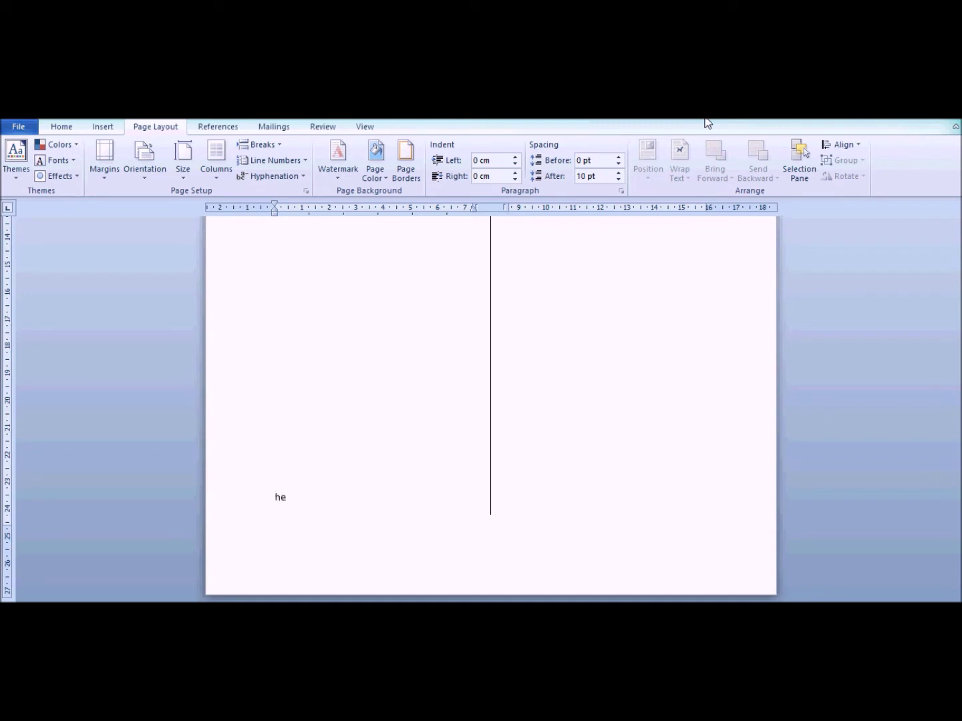
{"action": "type", "text": "hello we are the it guys. Hope you Are enj"}
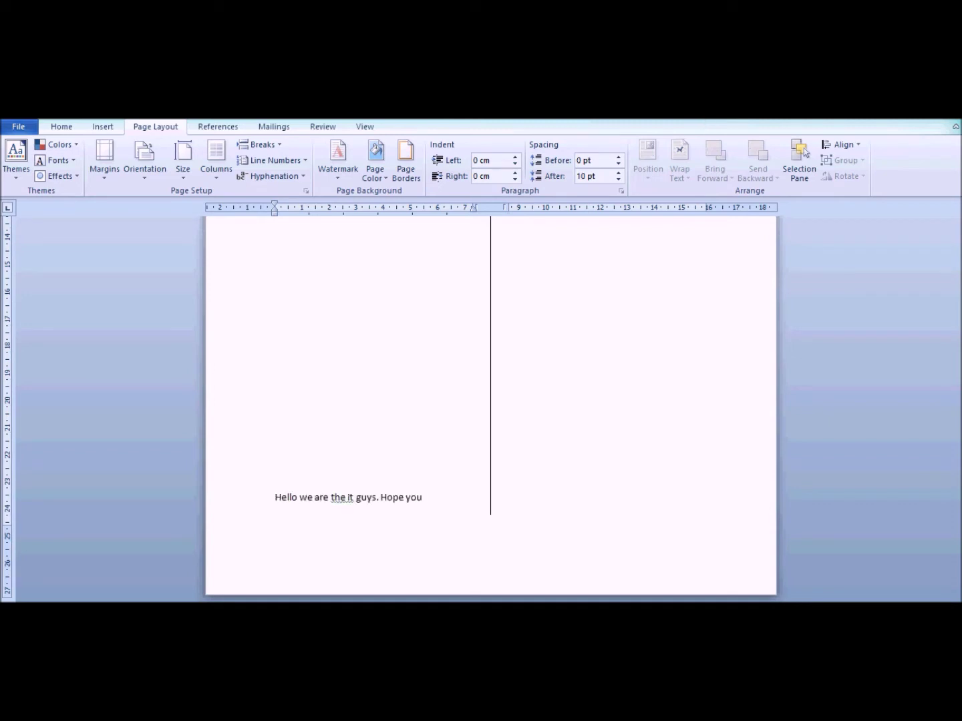
{"action": "type", "text": "oying w"}
{"action": "right_click", "coordinate": [327, 512]}
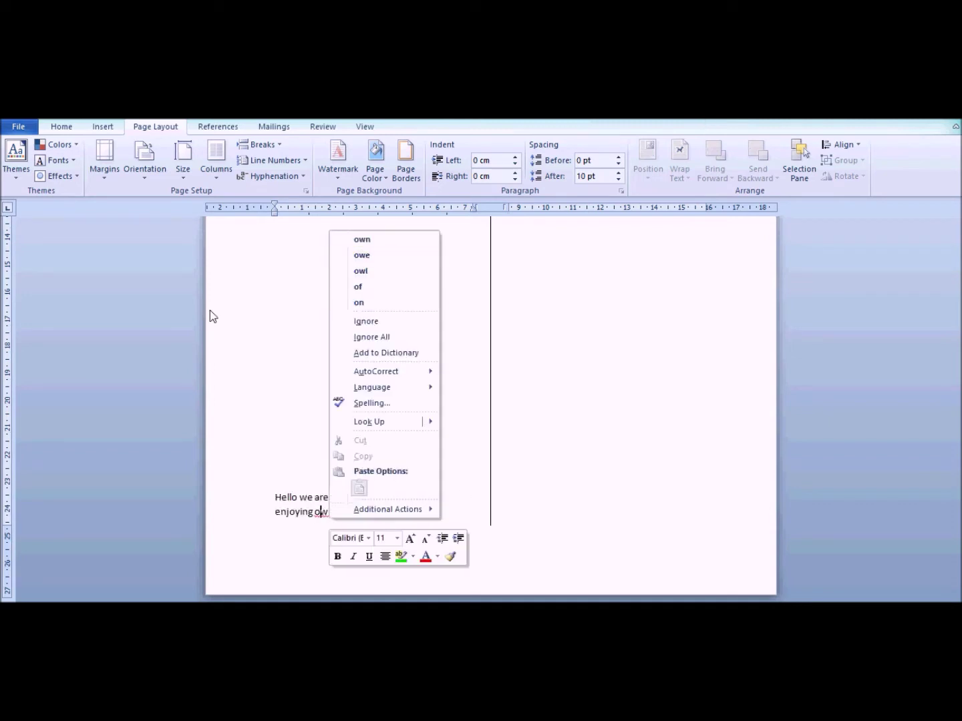
{"action": "key", "text": "Escape"}
{"action": "type", "text": "this video. fhjfliwhflwhfolwhflowhflowehn"}
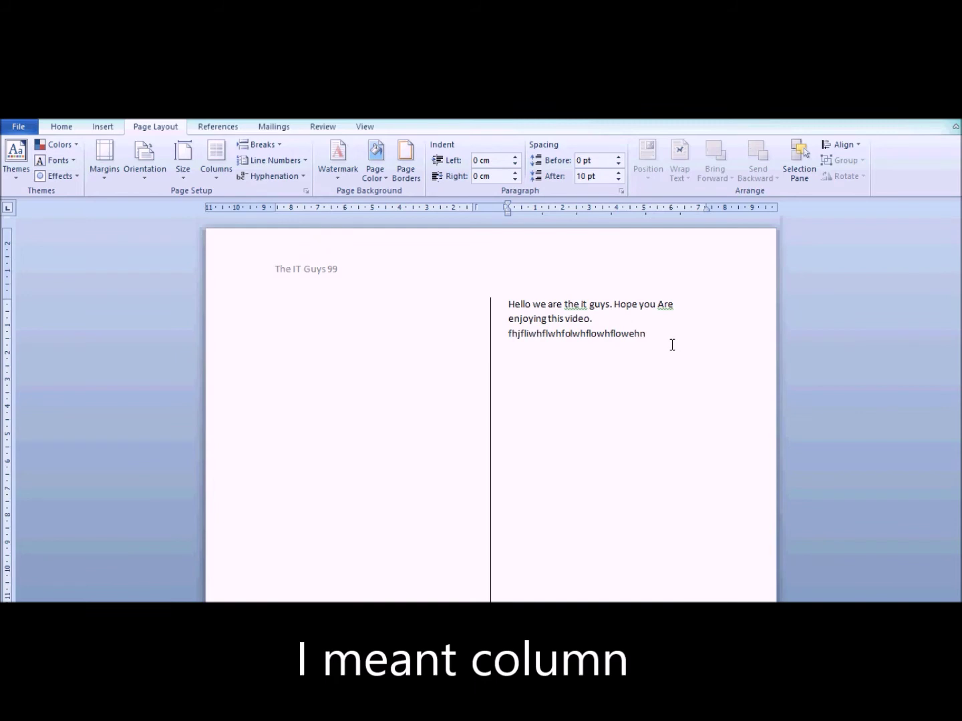
Delete the stray junk characters typed after the sentence
{"action": "key", "text": "BackSpace"}
{"action": "key", "text": "BackSpace"}
{"action": "key", "text": "BackSpace"}
{"action": "key", "text": "BackSpace"}
{"action": "key", "text": "BackSpace"}
{"action": "key", "text": "BackSpace"}
{"action": "key", "text": "BackSpace"}
{"action": "key", "text": "BackSpace"}
{"action": "key", "text": "BackSpace"}
{"action": "key", "text": "BackSpace"}
{"action": "key", "text": "BackSpace"}
{"action": "key", "text": "BackSpace"}
{"action": "key", "text": "BackSpace"}
{"action": "key", "text": "BackSpace"}
{"action": "key", "text": "BackSpace"}
{"action": "key", "text": "BackSpace"}
{"action": "key", "text": "BackSpace"}
{"action": "key", "text": "BackSpace"}
{"action": "key", "text": "BackSpace"}
{"action": "key", "text": "BackSpace"}
{"action": "key", "text": "BackSpace"}
{"action": "key", "text": "BackSpace"}
{"action": "key", "text": "BackSpace"}
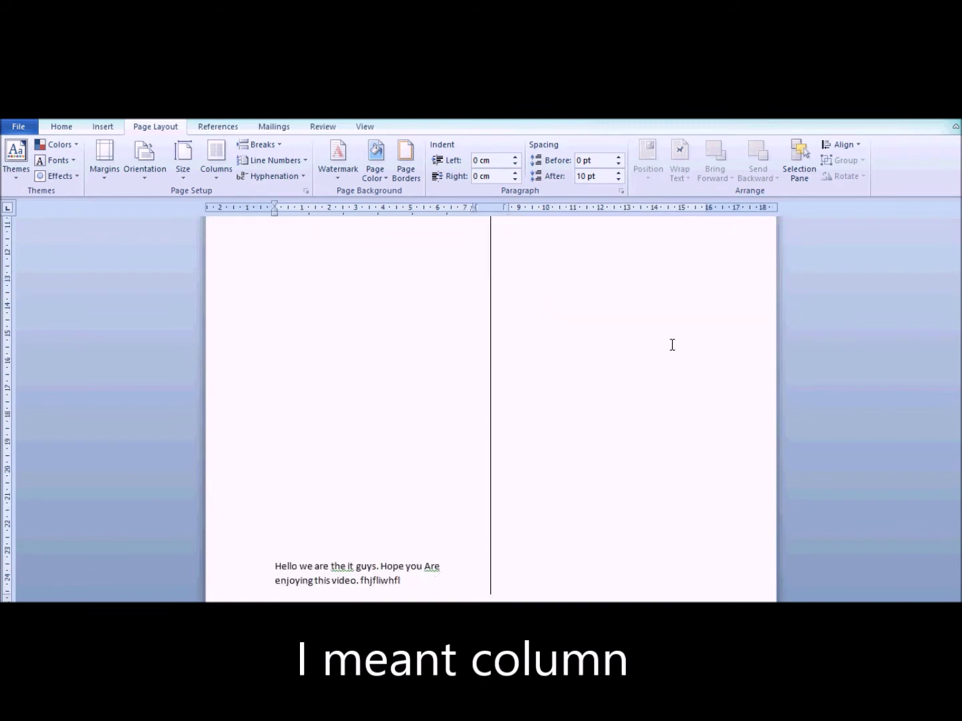
{"action": "key", "text": "BackSpace"}
{"action": "key", "text": "ctrl+a"}
{"action": "key", "text": "BackSpace"}
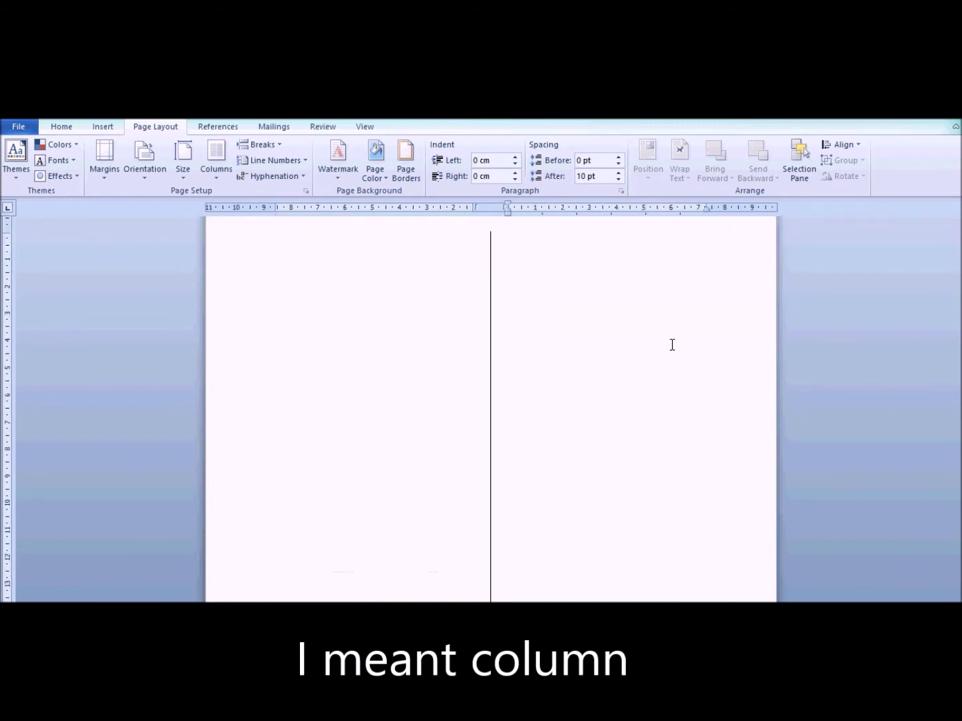
{"action": "scroll", "coordinate": [736, 294], "scroll_direction": "up", "scroll_amount": 10}
{"action": "scroll", "coordinate": [538, 301], "scroll_direction": "down", "scroll_amount": 10}
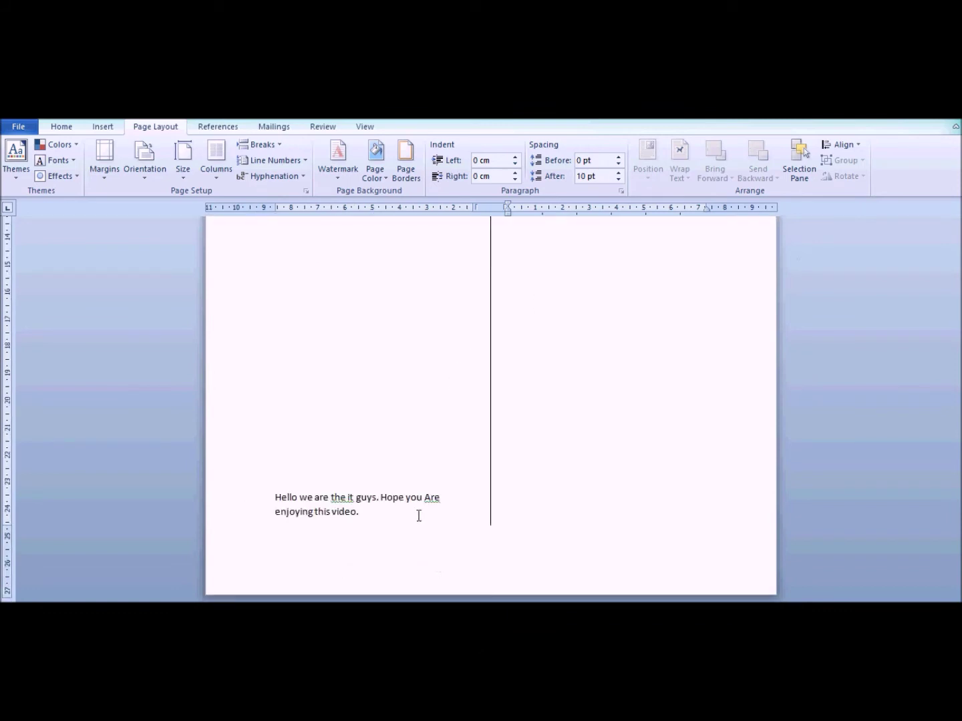
Retype 'Are' as lowercase 'are', then select the finished sentence
{"action": "double_click", "coordinate": [431, 497]}
{"action": "type", "text": "are"}
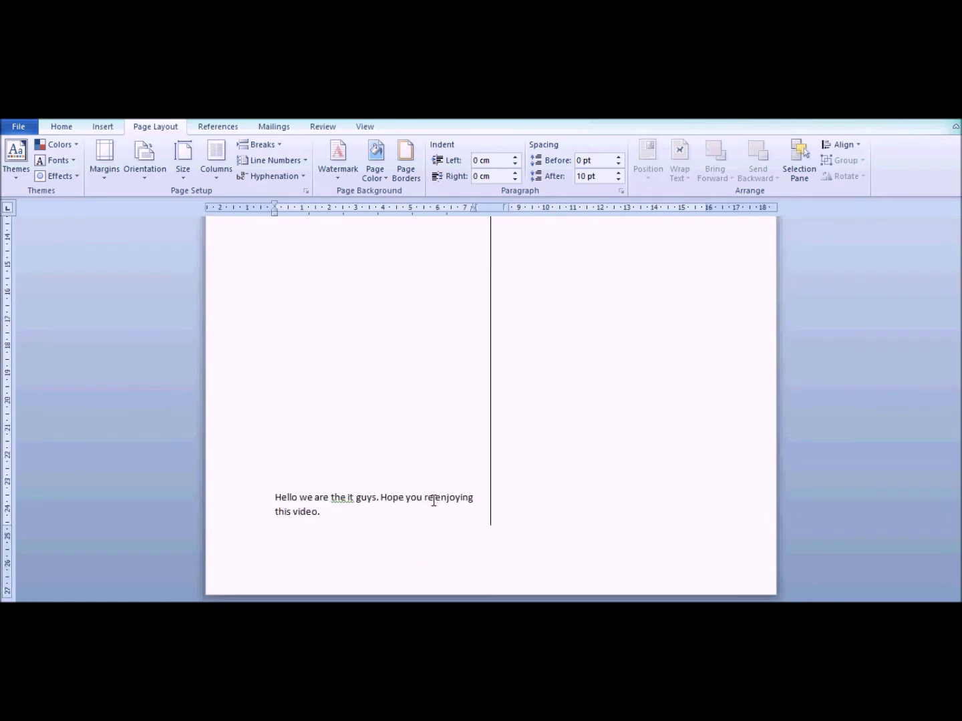
{"action": "left_click", "coordinate": [440, 468]}
{"action": "left_click", "coordinate": [603, 501]}
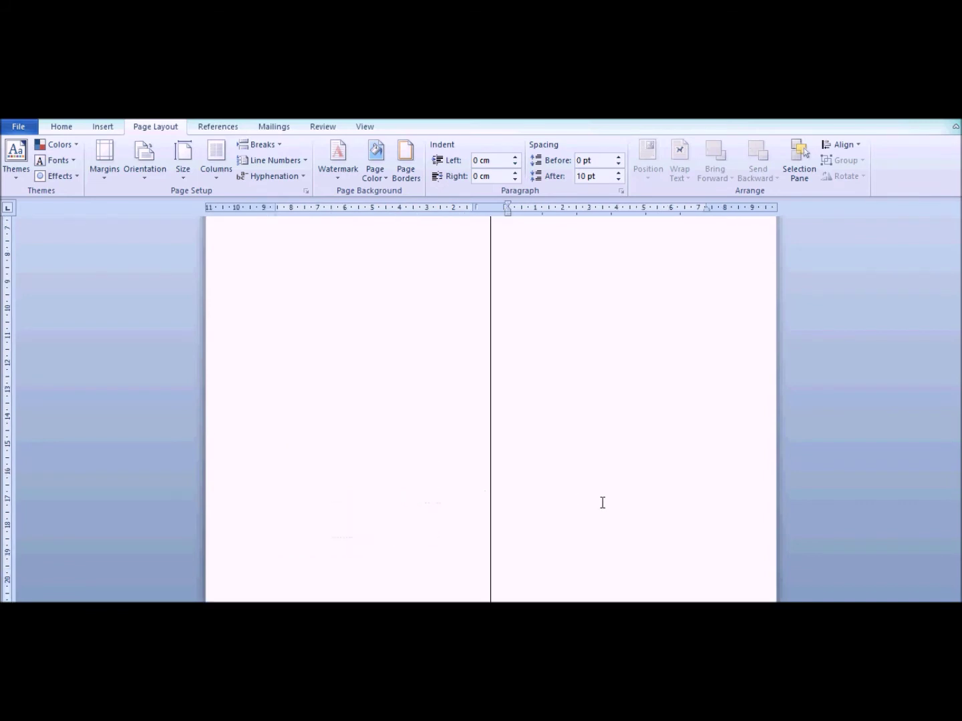
{"action": "scroll", "coordinate": [468, 504], "scroll_direction": "up", "scroll_amount": 2}
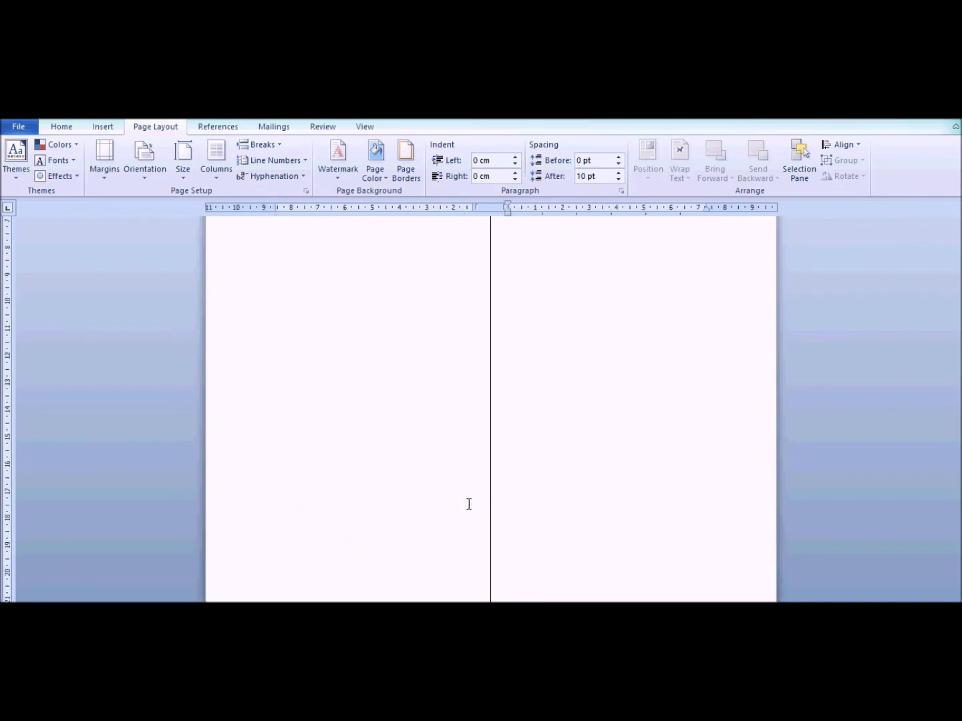
{"action": "scroll", "coordinate": [356, 568], "scroll_direction": "down", "scroll_amount": 2}
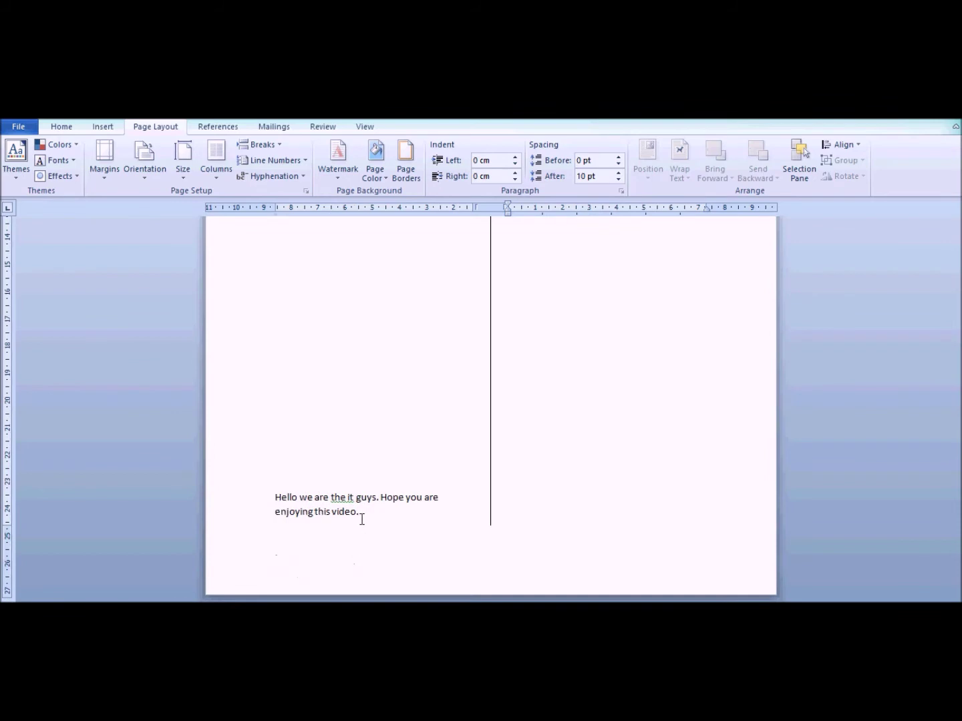
{"action": "left_click_drag", "start_coordinate": [361, 513], "coordinate": [276, 496]}
Set the selected sentence's font size to 28 pt
{"action": "left_click", "coordinate": [60, 127]}
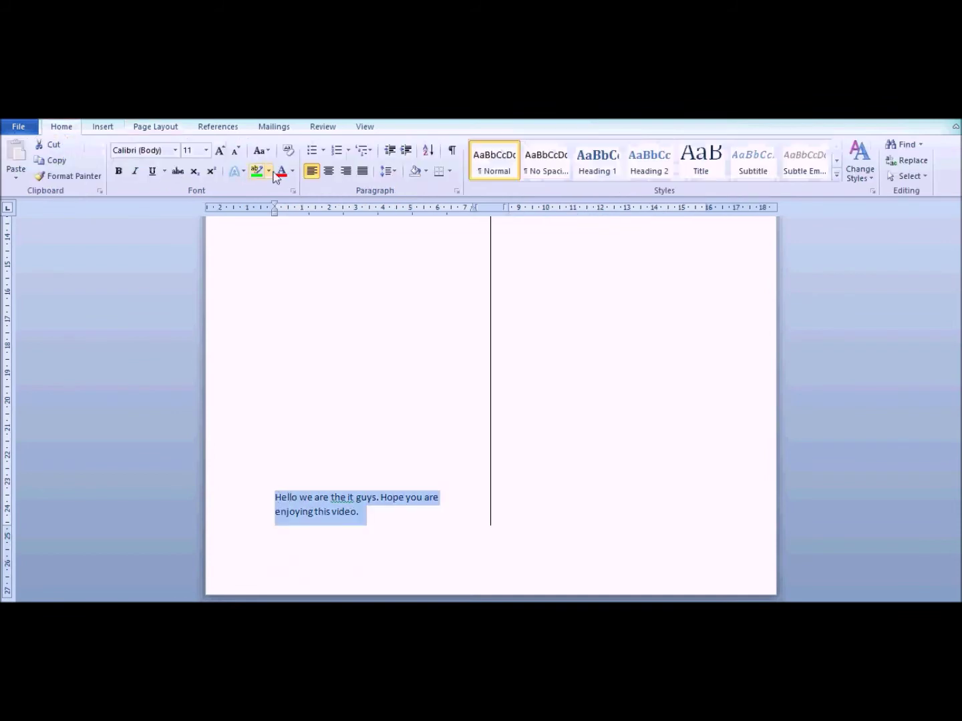
{"action": "left_click", "coordinate": [206, 150]}
{"action": "left_click", "coordinate": [189, 313]}
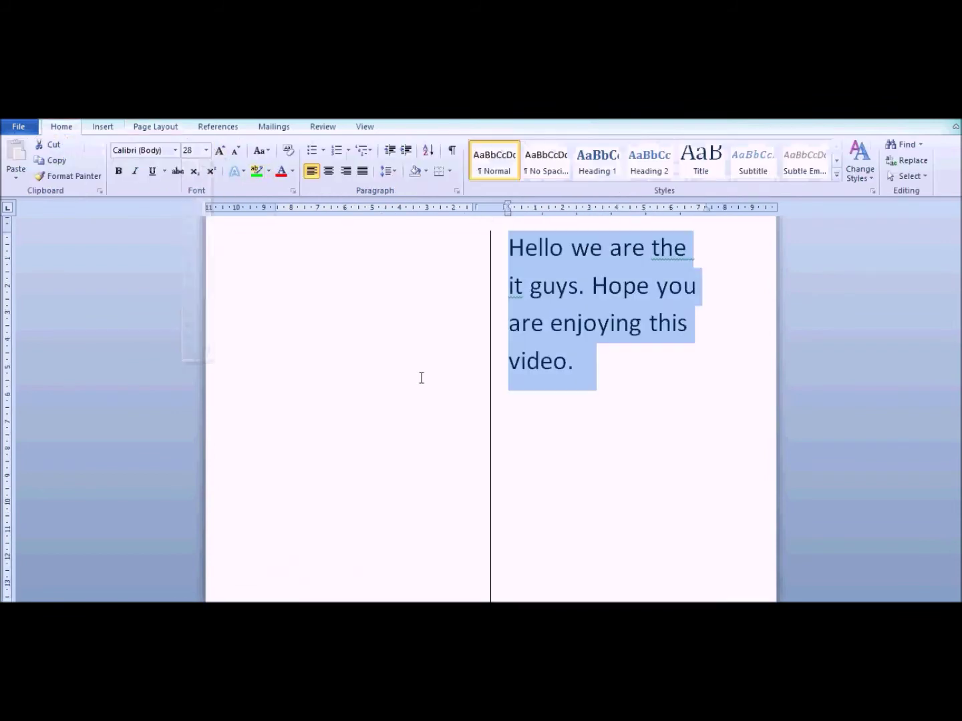
{"action": "left_click", "coordinate": [646, 436]}
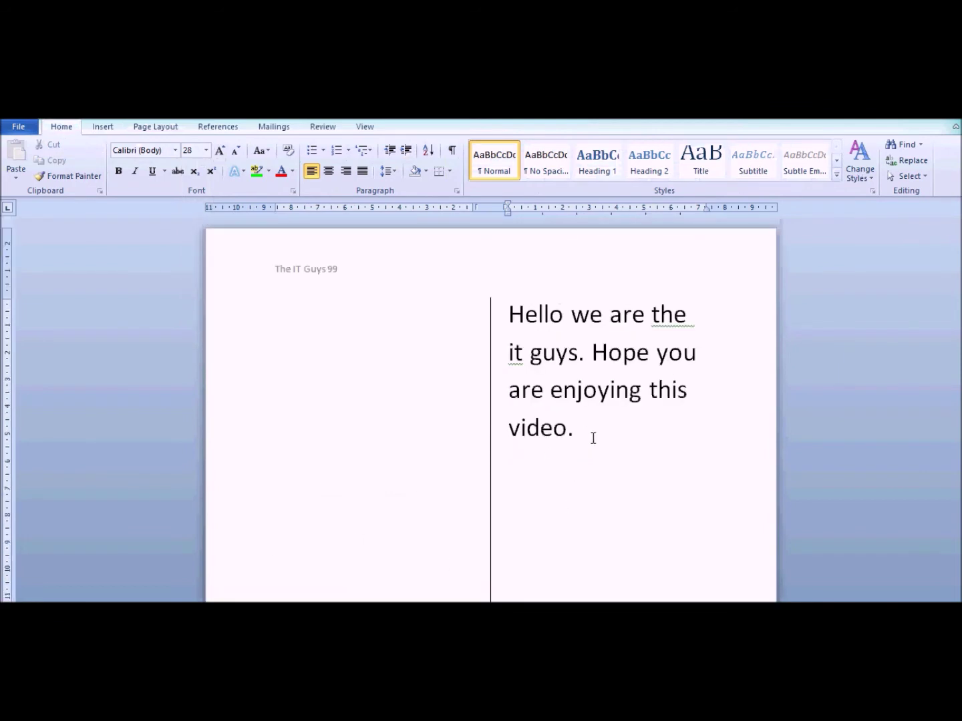
Select and delete the enlarged 28 pt sentence
{"action": "left_click_drag", "start_coordinate": [593, 437], "coordinate": [461, 297]}
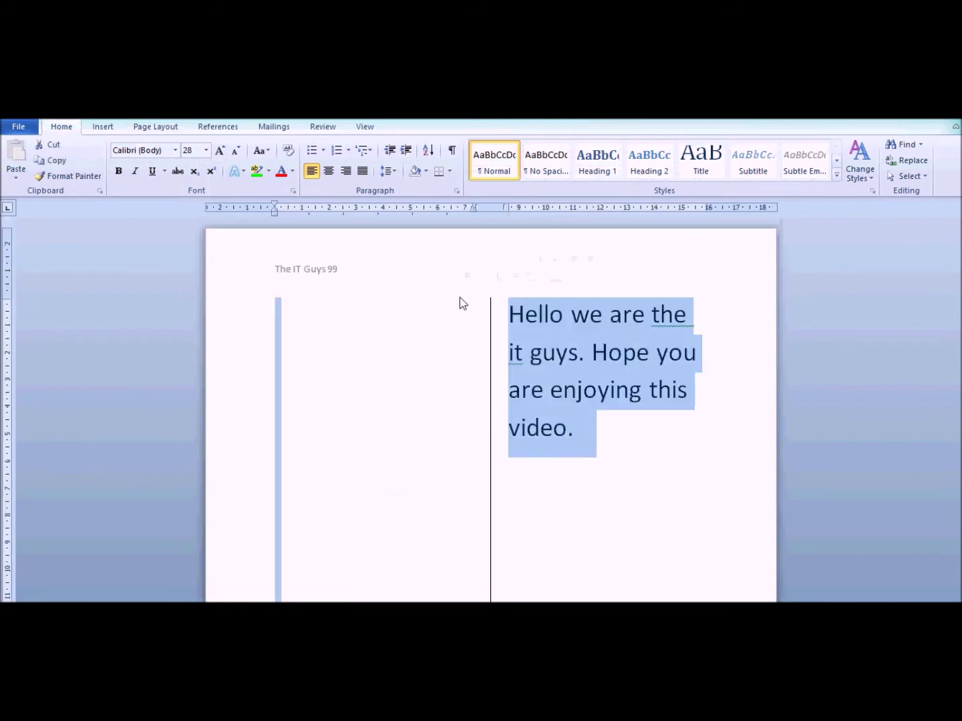
{"action": "key", "text": "Delete"}
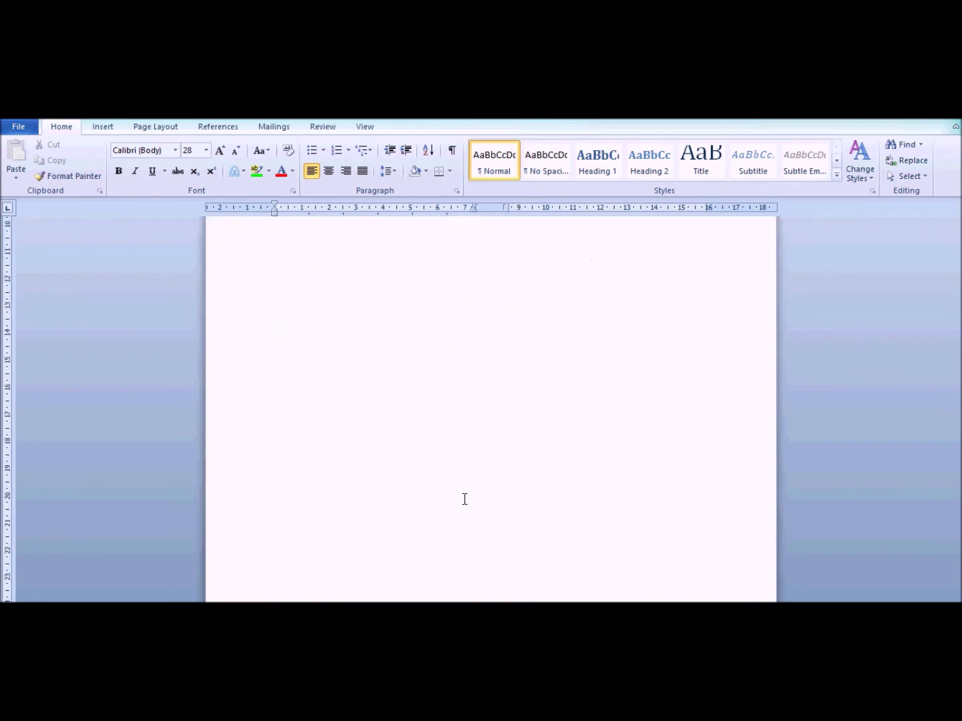
{"action": "scroll", "coordinate": [464, 499], "scroll_direction": "up", "scroll_amount": 1}
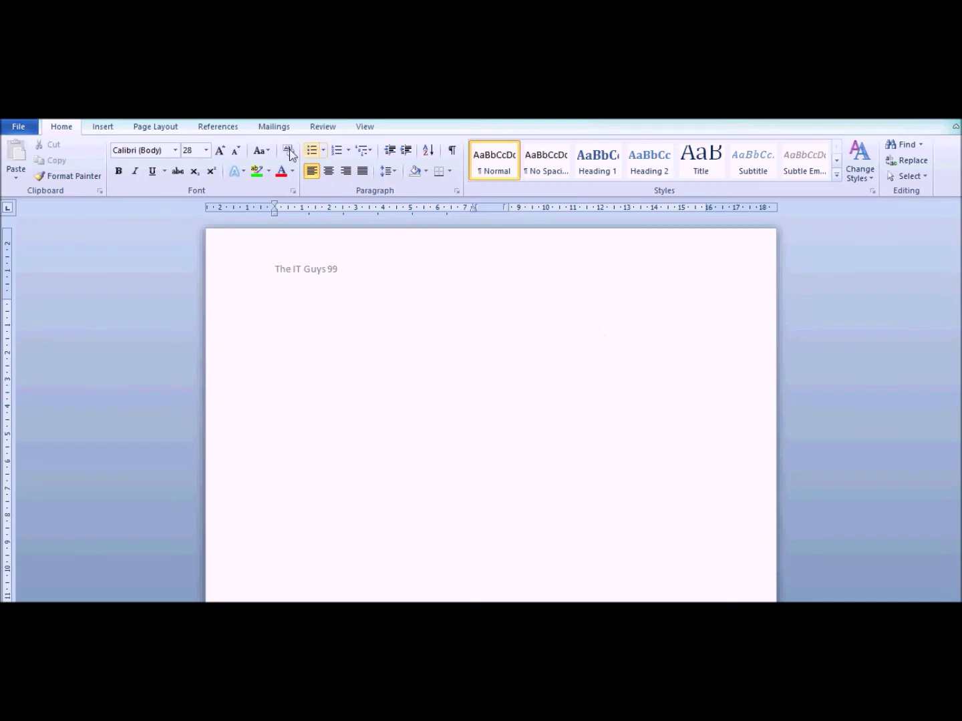
Set a custom light cyan page colour (RGB 102, 236, 254) through More Colors
{"action": "left_click", "coordinate": [167, 130]}
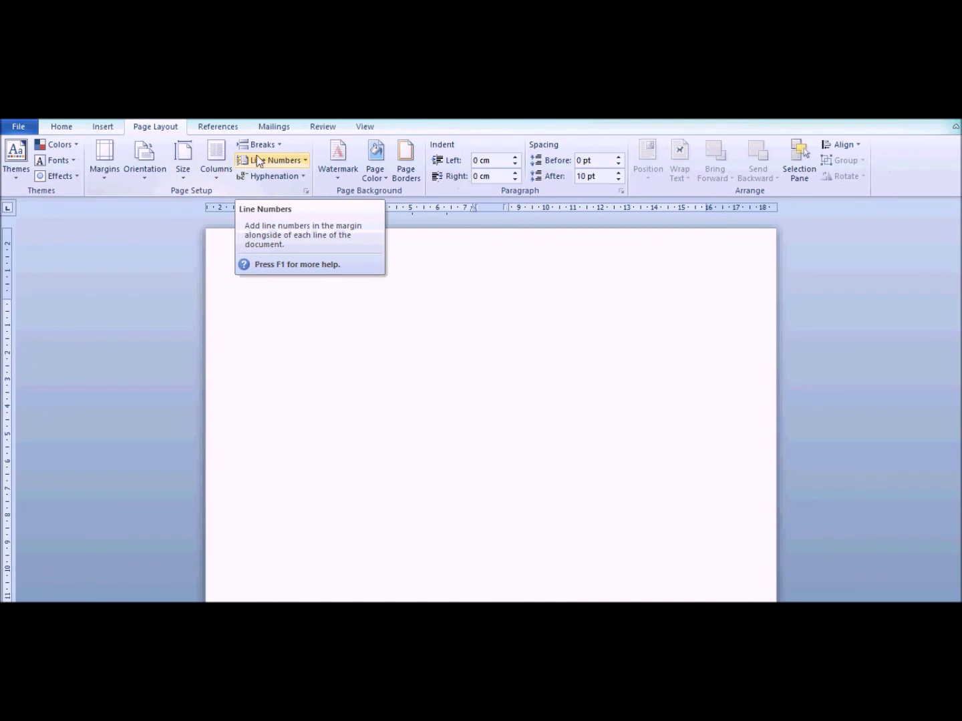
{"action": "left_click", "coordinate": [380, 179]}
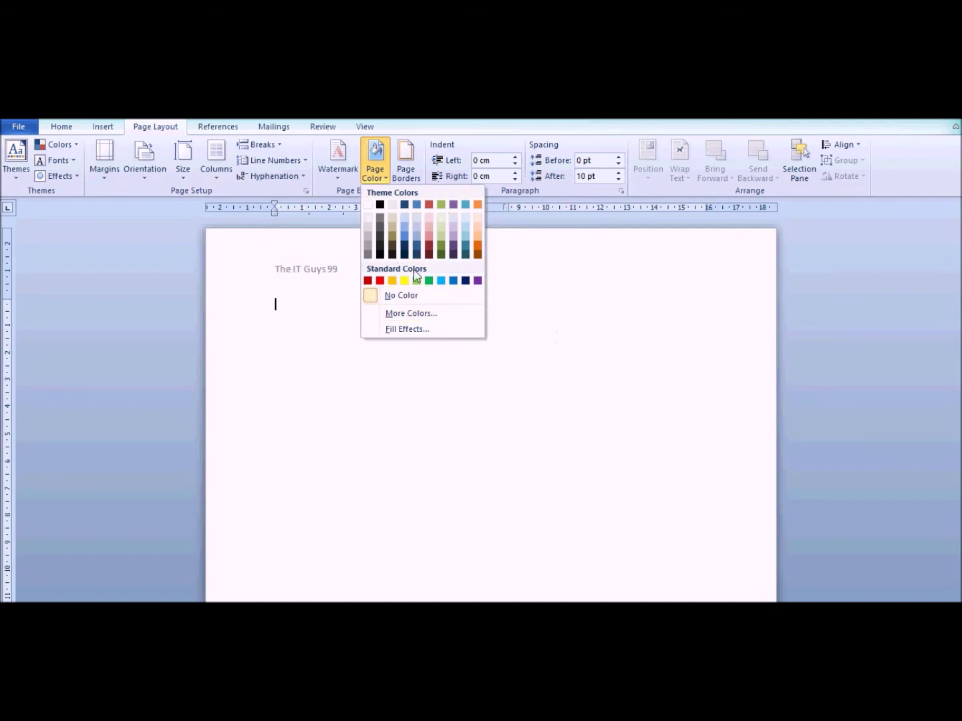
{"action": "left_click", "coordinate": [434, 315]}
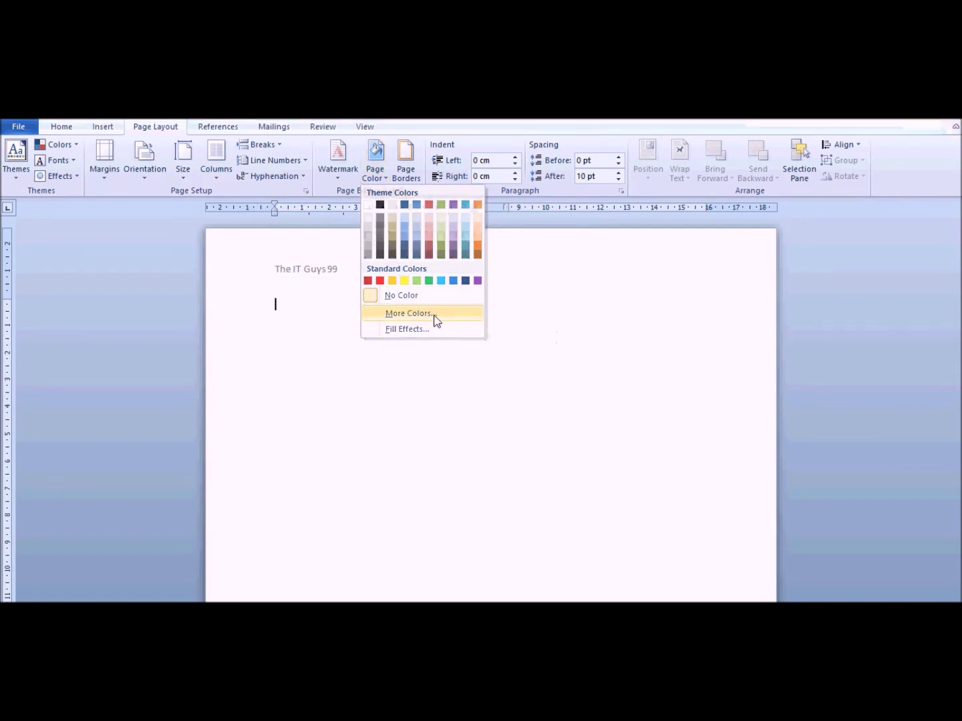
{"action": "left_click", "coordinate": [429, 263]}
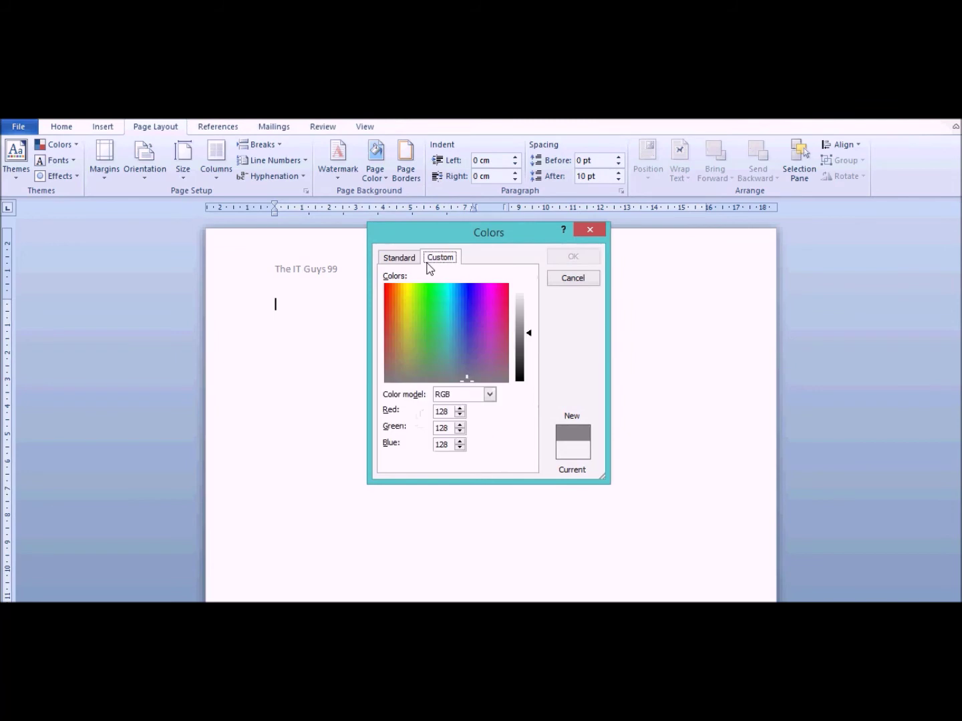
{"action": "left_click", "coordinate": [418, 259]}
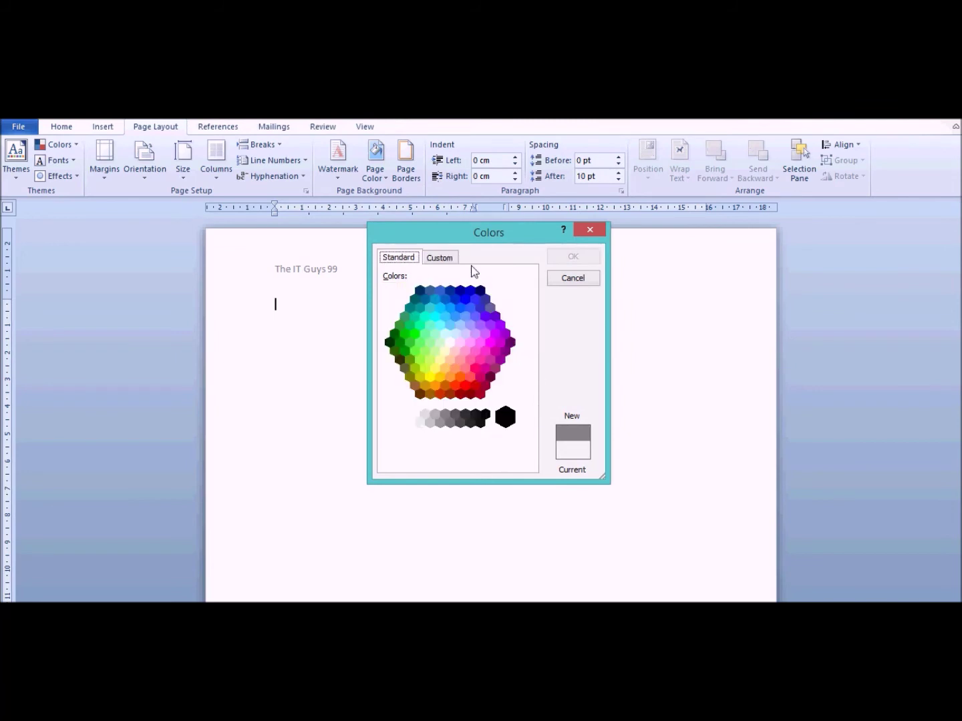
{"action": "left_click", "coordinate": [445, 257]}
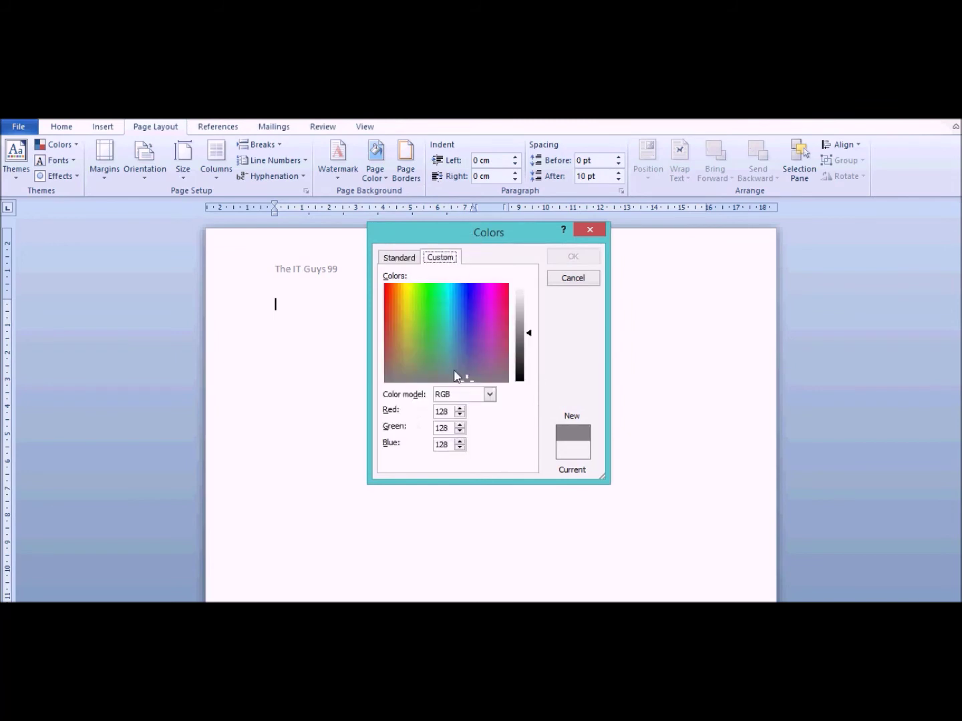
{"action": "left_click_drag", "start_coordinate": [467, 382], "coordinate": [449, 284]}
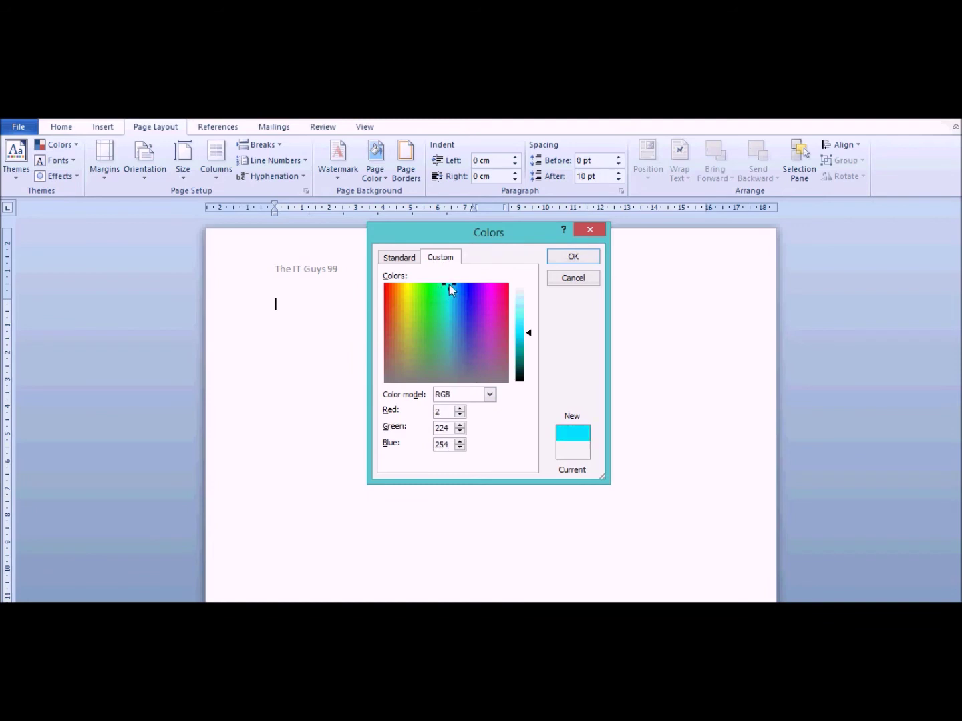
{"action": "left_click_drag", "start_coordinate": [527, 334], "coordinate": [527, 315]}
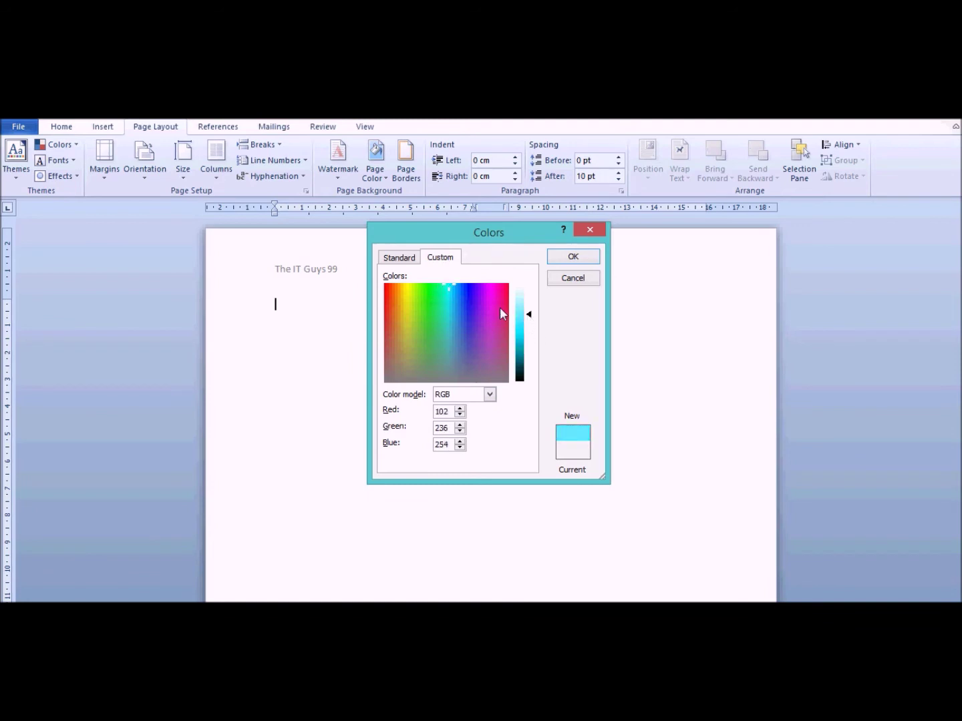
{"action": "left_click", "coordinate": [569, 257]}
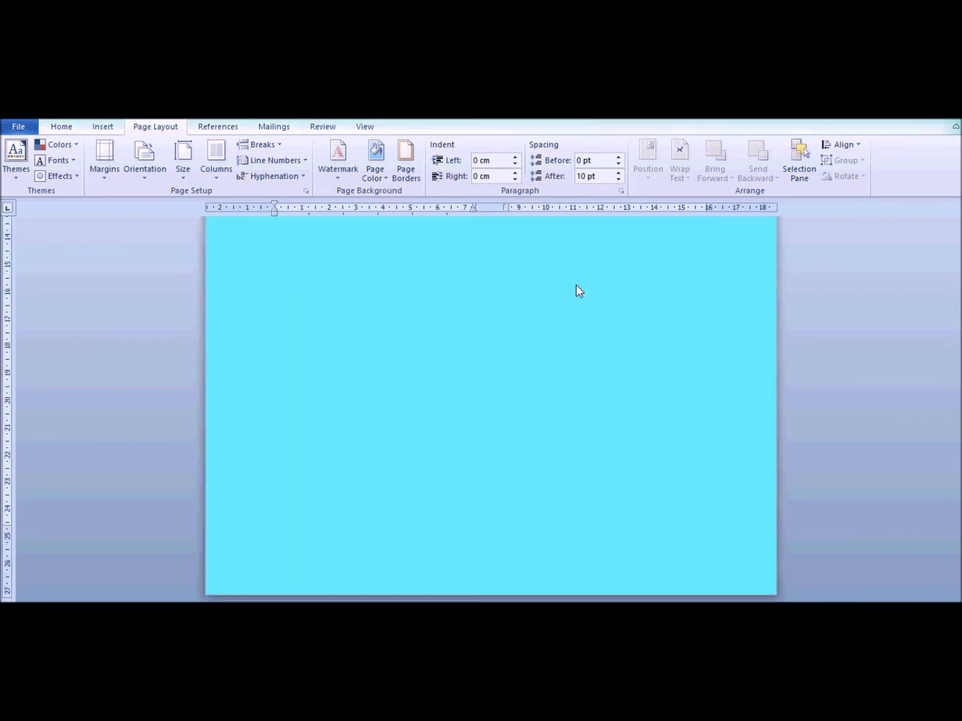
Try a two-colour gradient with dark teal and Diagonal down shading in Fill Effects
{"action": "left_click", "coordinate": [387, 181]}
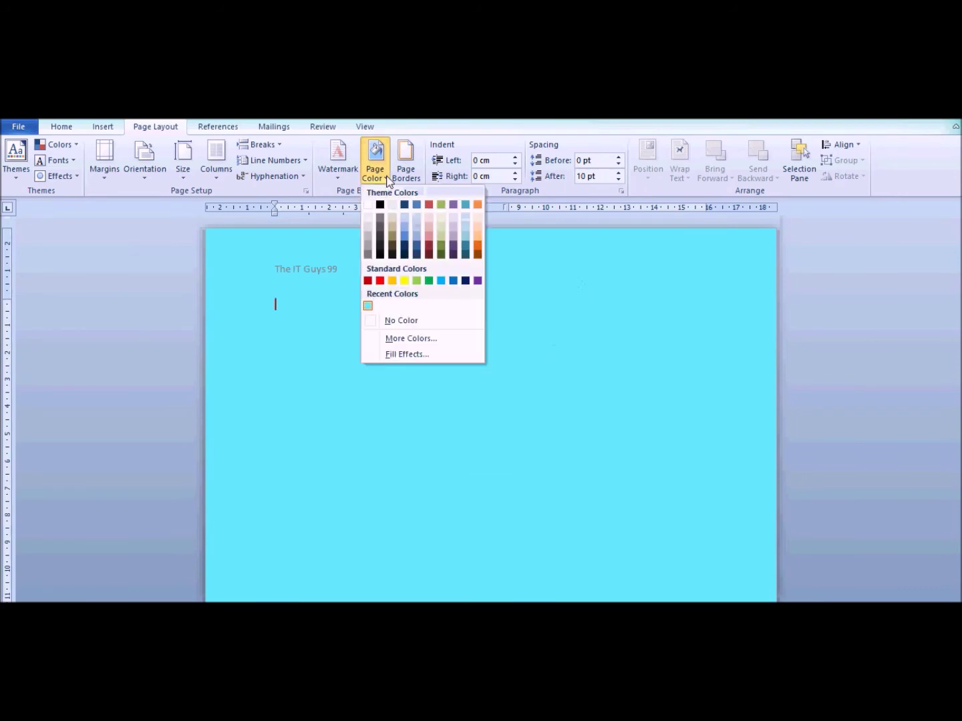
{"action": "left_click", "coordinate": [409, 354]}
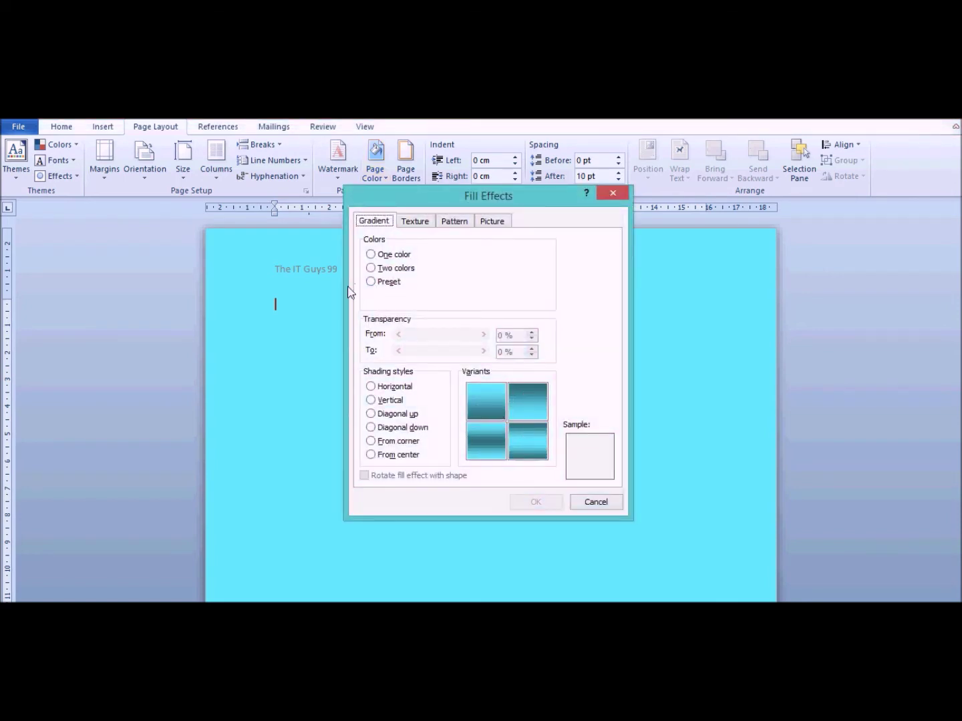
{"action": "left_click", "coordinate": [369, 269]}
{"action": "left_click", "coordinate": [530, 297]}
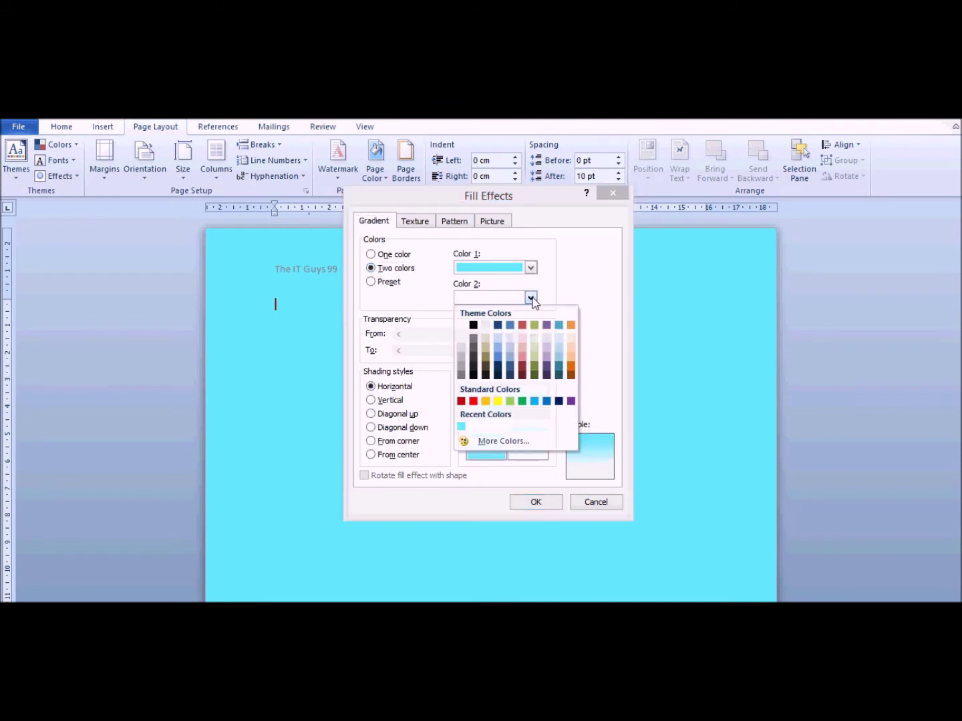
{"action": "left_click", "coordinate": [558, 367]}
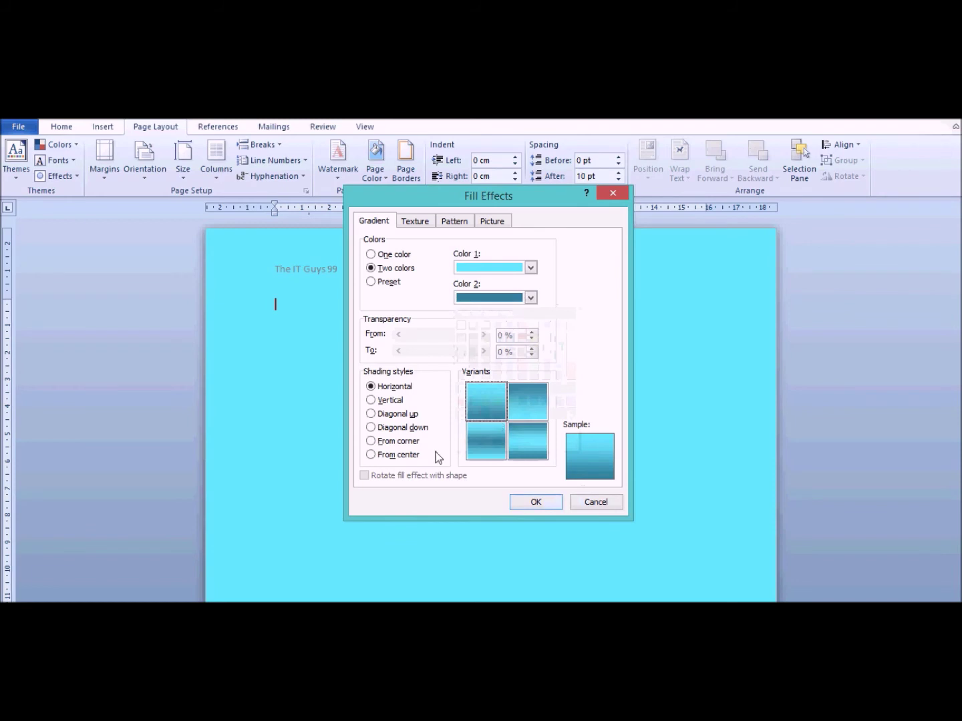
{"action": "left_click", "coordinate": [371, 427]}
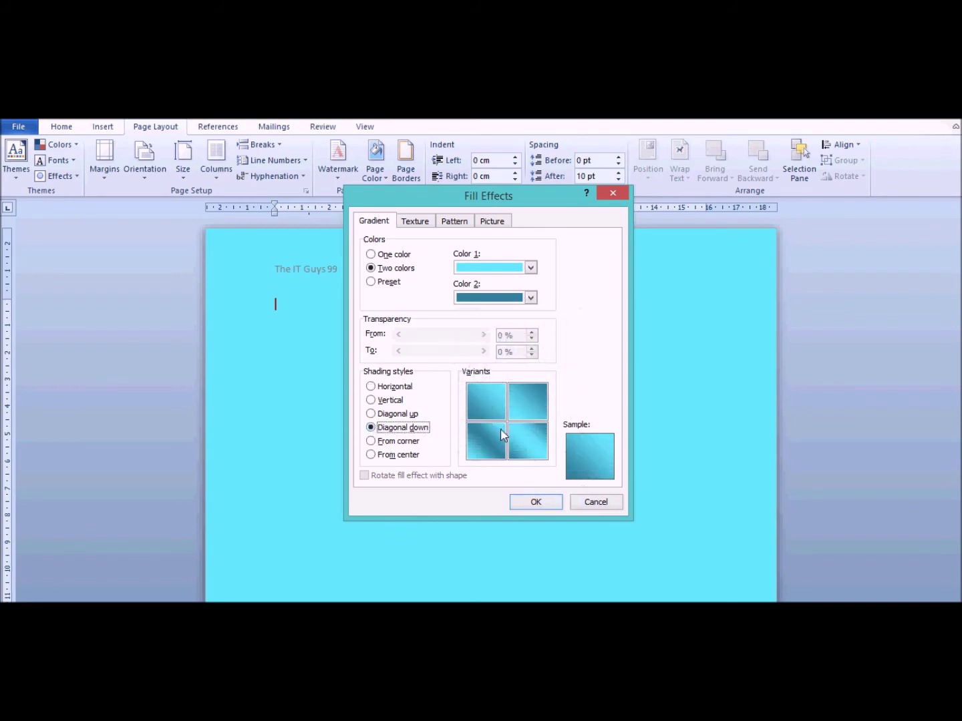
Apply the Peacock preset gradient with horizontal shading to the page
{"action": "left_click", "coordinate": [372, 281]}
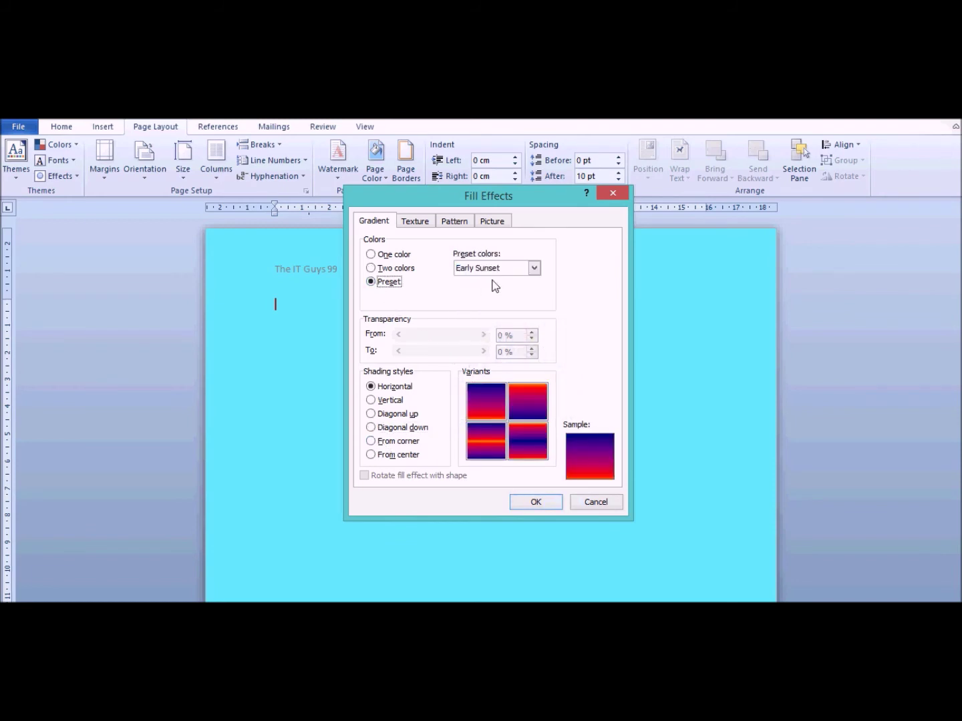
{"action": "left_click", "coordinate": [526, 267]}
{"action": "scroll", "coordinate": [514, 294], "scroll_direction": "down", "scroll_amount": 1}
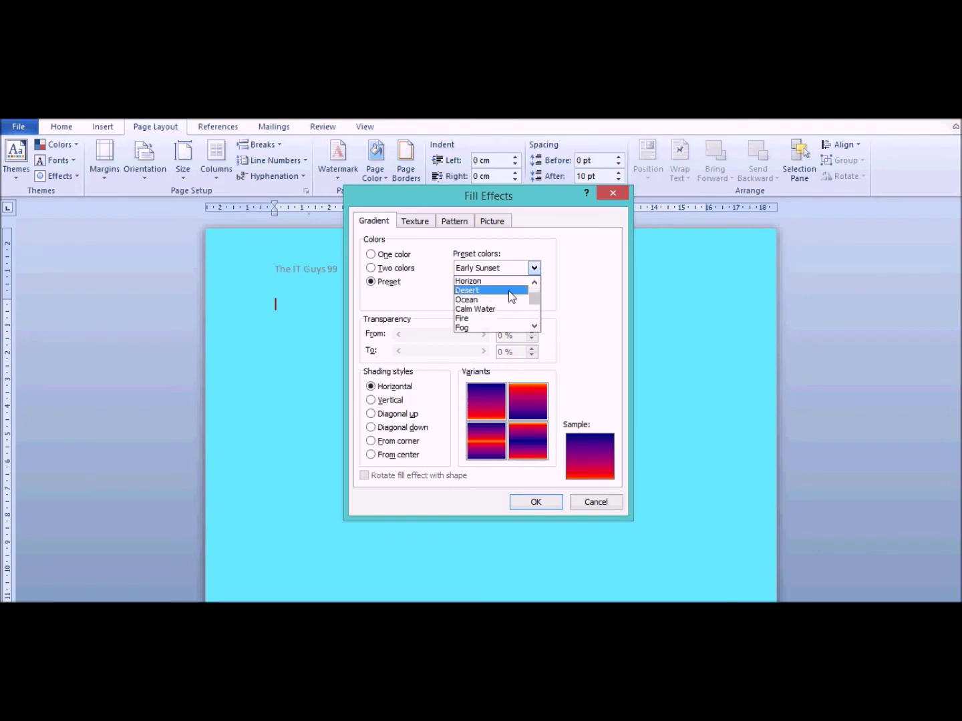
{"action": "left_click", "coordinate": [486, 318]}
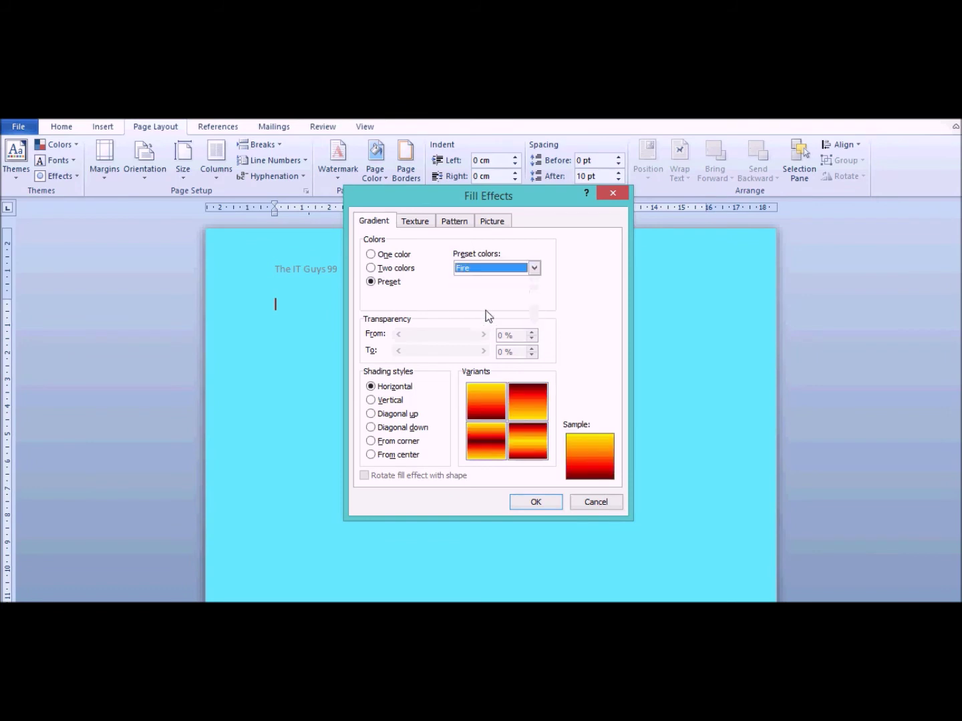
{"action": "left_click", "coordinate": [506, 270]}
{"action": "scroll", "coordinate": [498, 302], "scroll_direction": "down", "scroll_amount": 2}
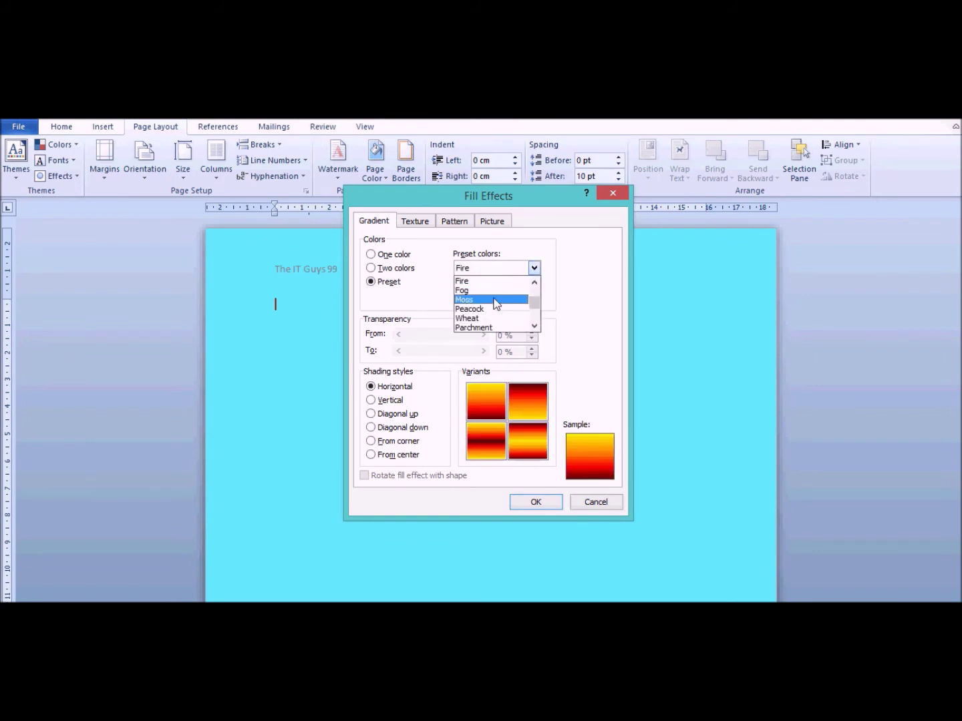
{"action": "left_click", "coordinate": [493, 310]}
{"action": "left_click", "coordinate": [505, 410]}
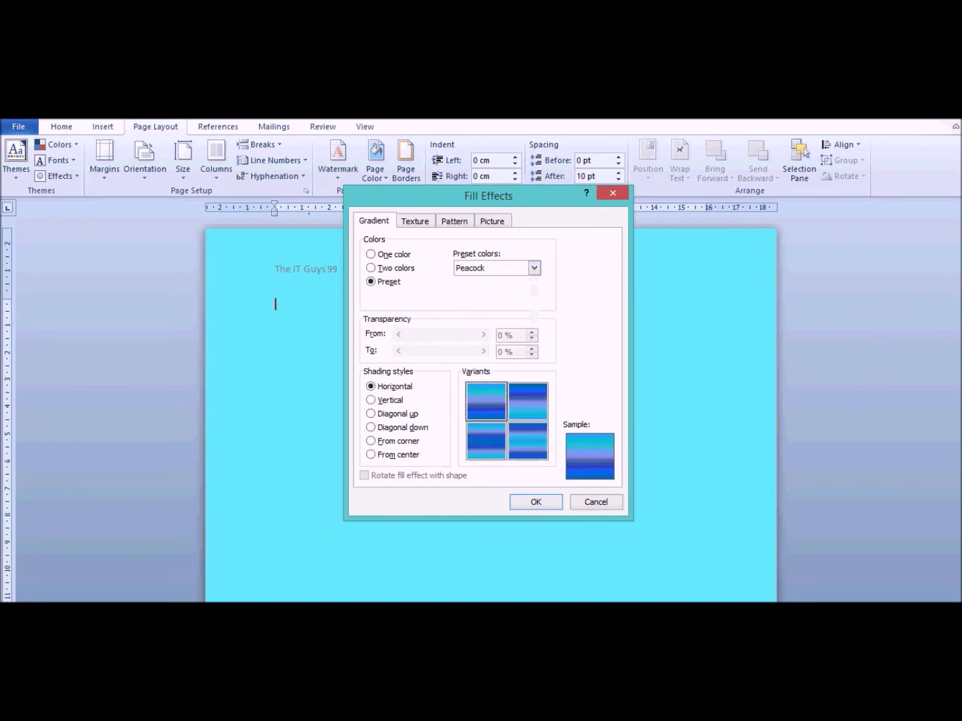
{"action": "left_click", "coordinate": [543, 504]}
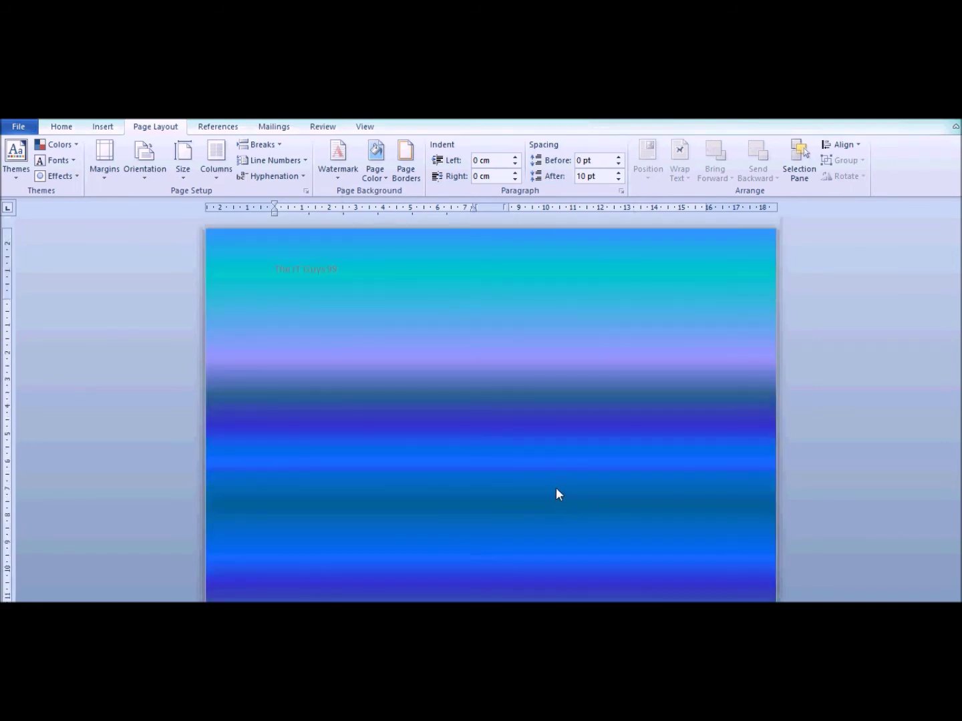
Set Page Color to No Color
{"action": "left_click", "coordinate": [388, 180]}
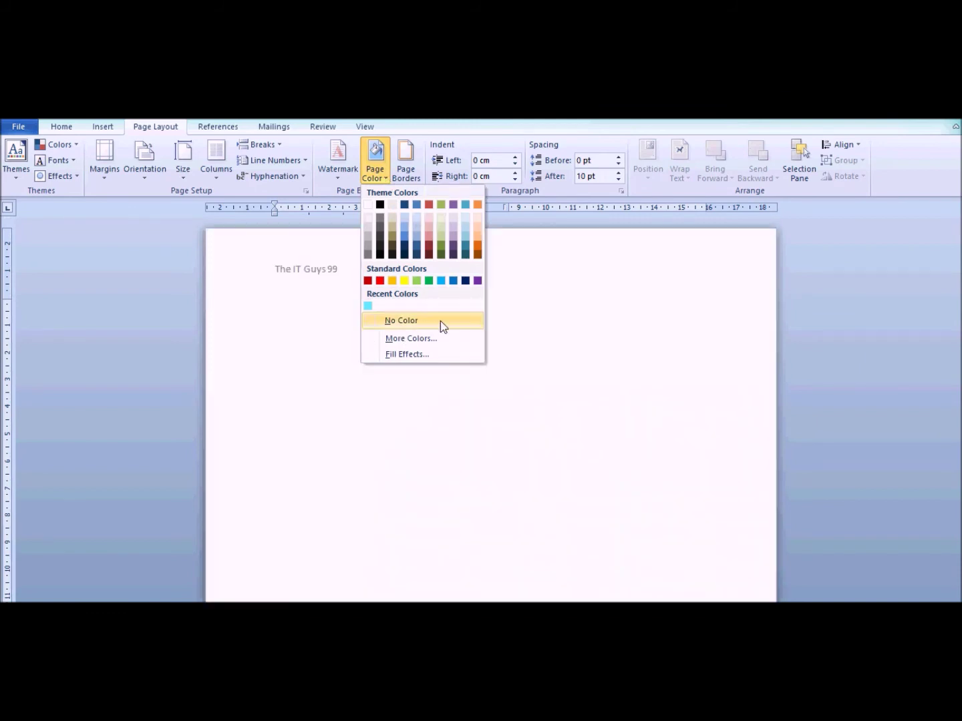
{"action": "left_click", "coordinate": [449, 327]}
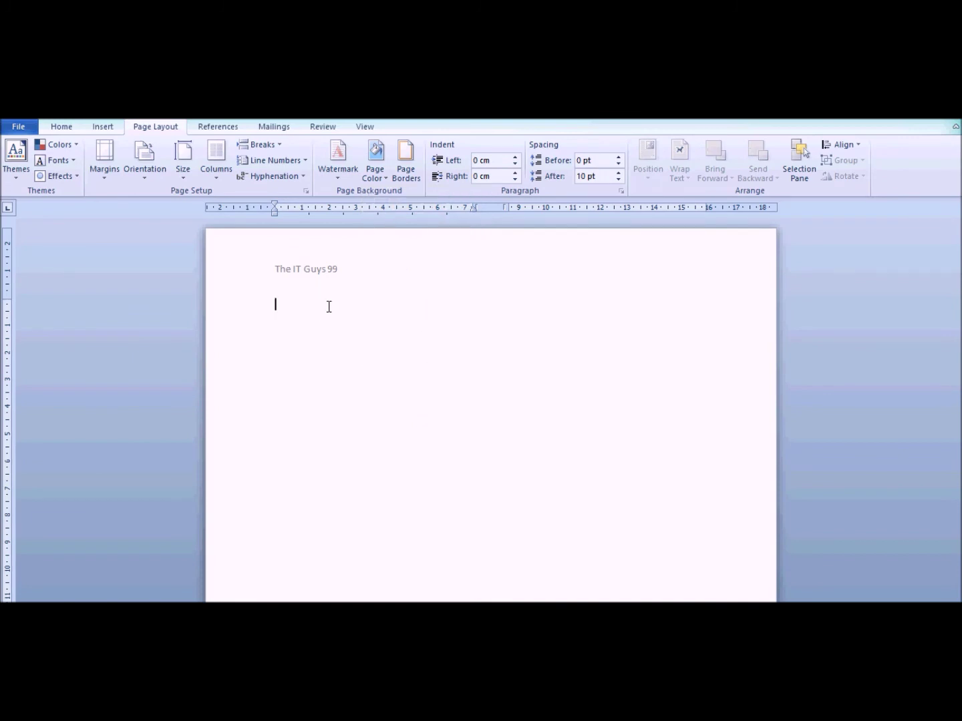
Start a custom watermark from the Watermark gallery and select a text watermark
{"action": "left_click", "coordinate": [338, 175]}
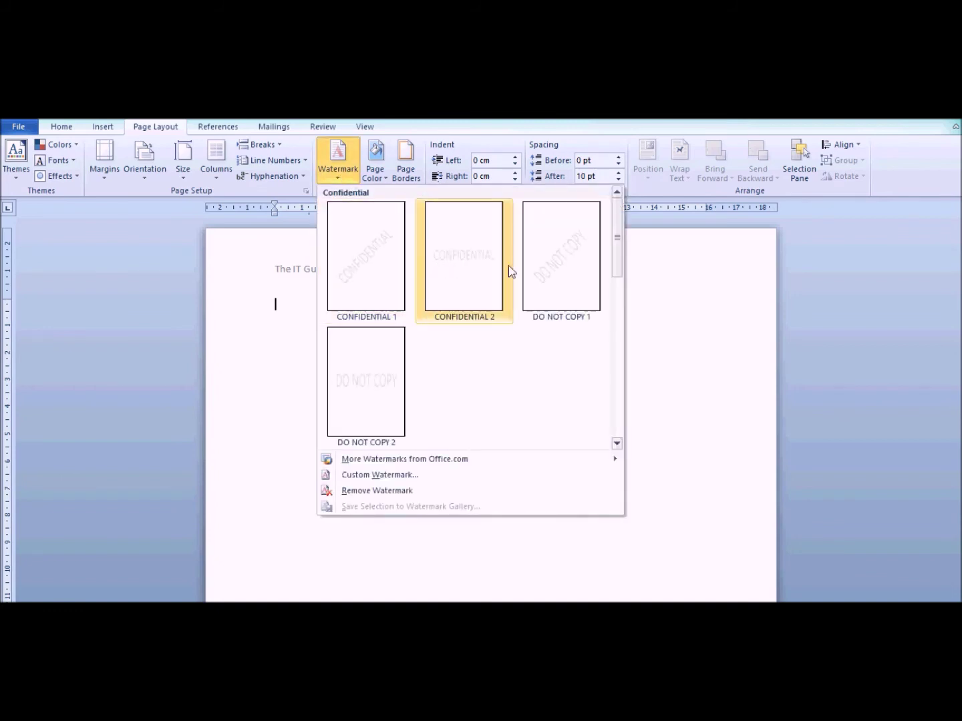
{"action": "scroll", "coordinate": [381, 357], "scroll_direction": "down", "scroll_amount": 5}
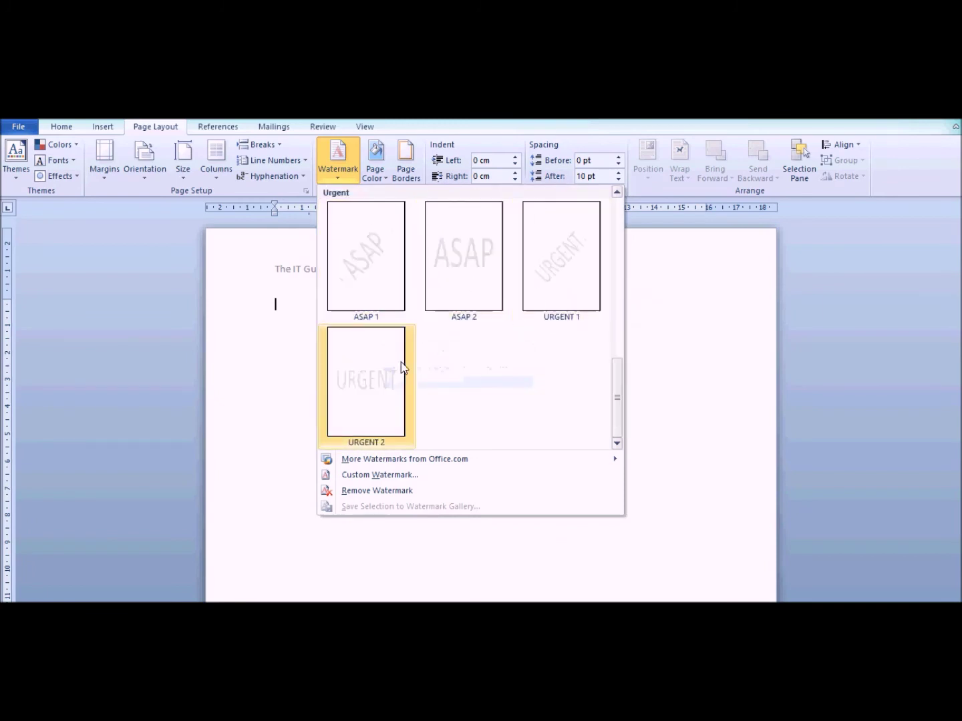
{"action": "left_click", "coordinate": [426, 476]}
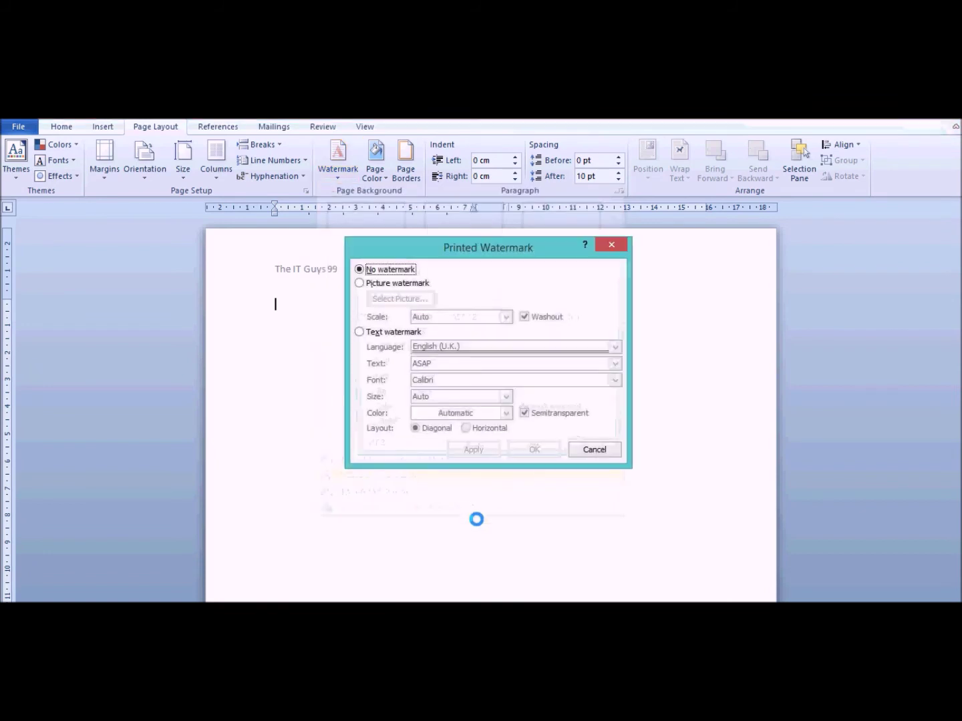
{"action": "left_click", "coordinate": [360, 284]}
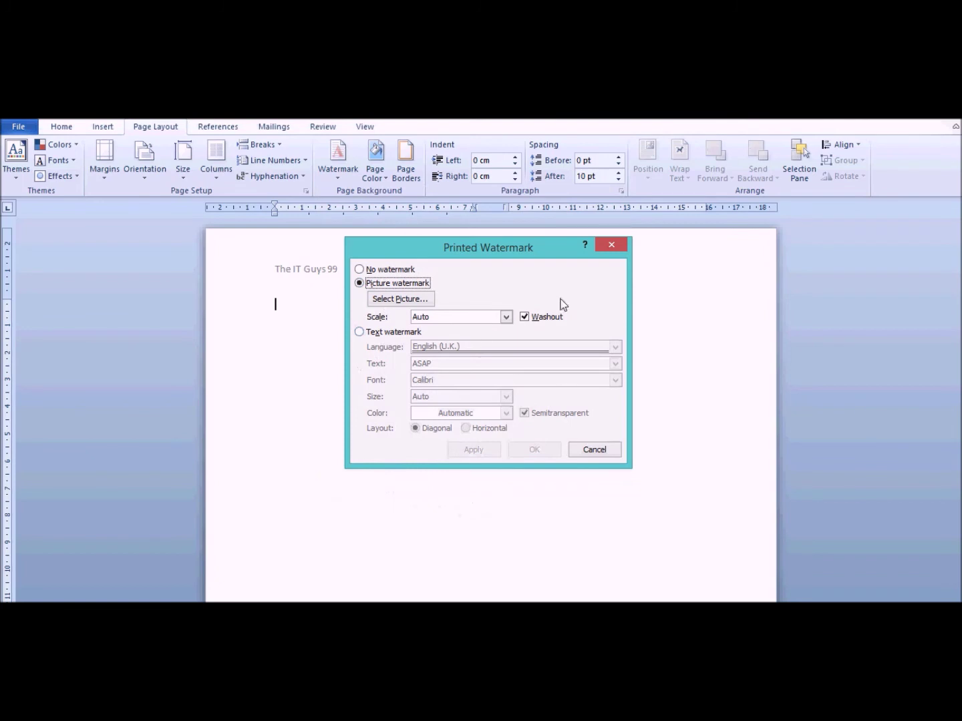
{"action": "left_click", "coordinate": [361, 329]}
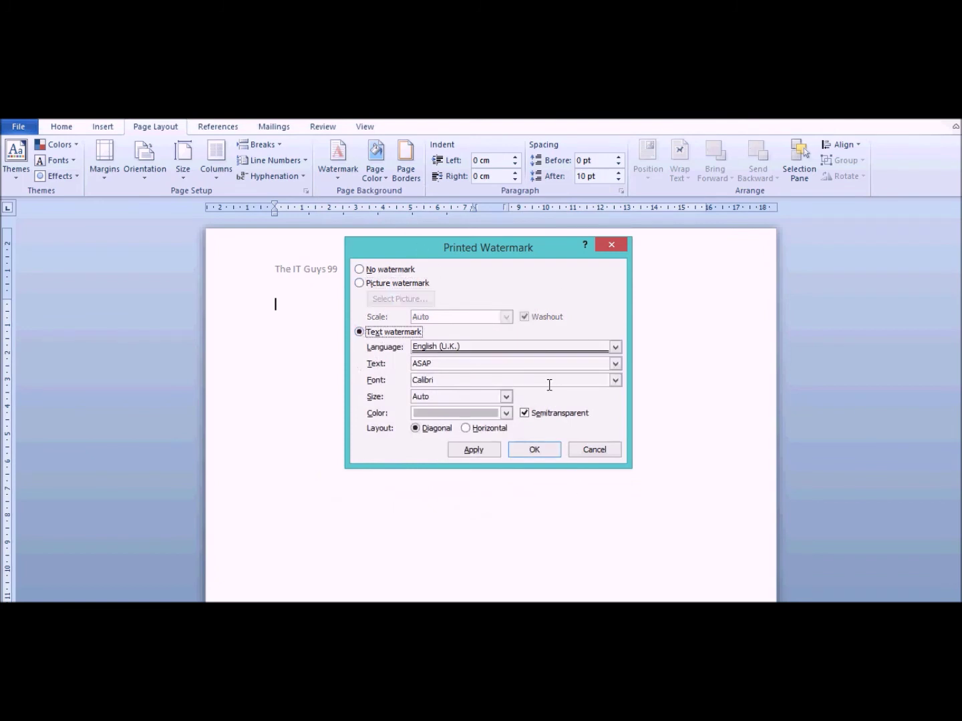
Set the watermark text to 'The IT GUYs - TOP SECRET'
{"action": "left_click", "coordinate": [615, 364]}
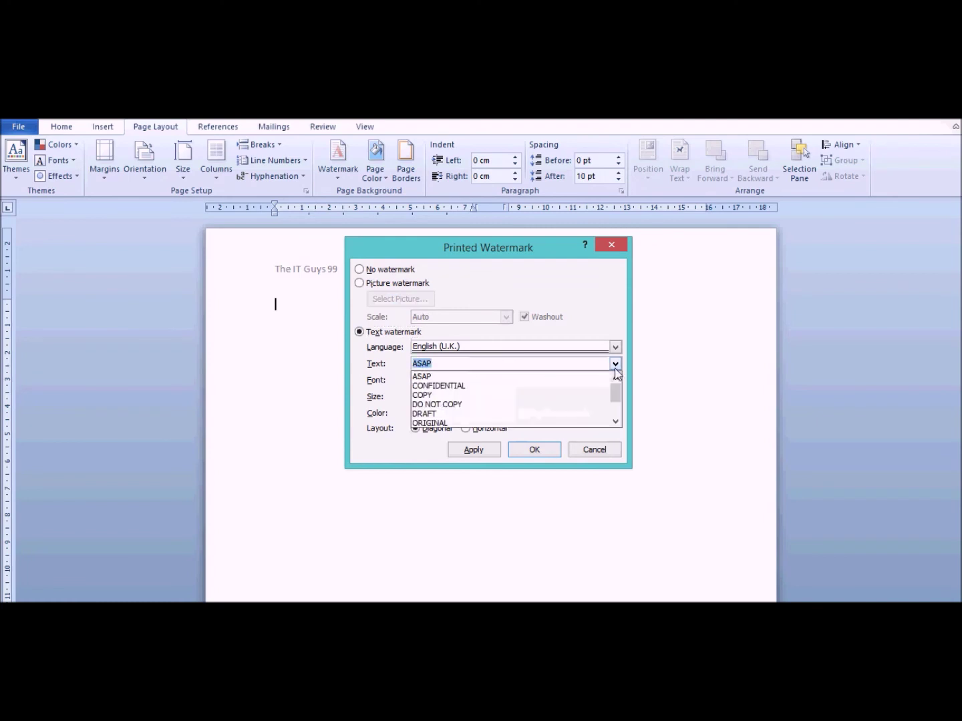
{"action": "scroll", "coordinate": [562, 385], "scroll_direction": "down", "scroll_amount": 2}
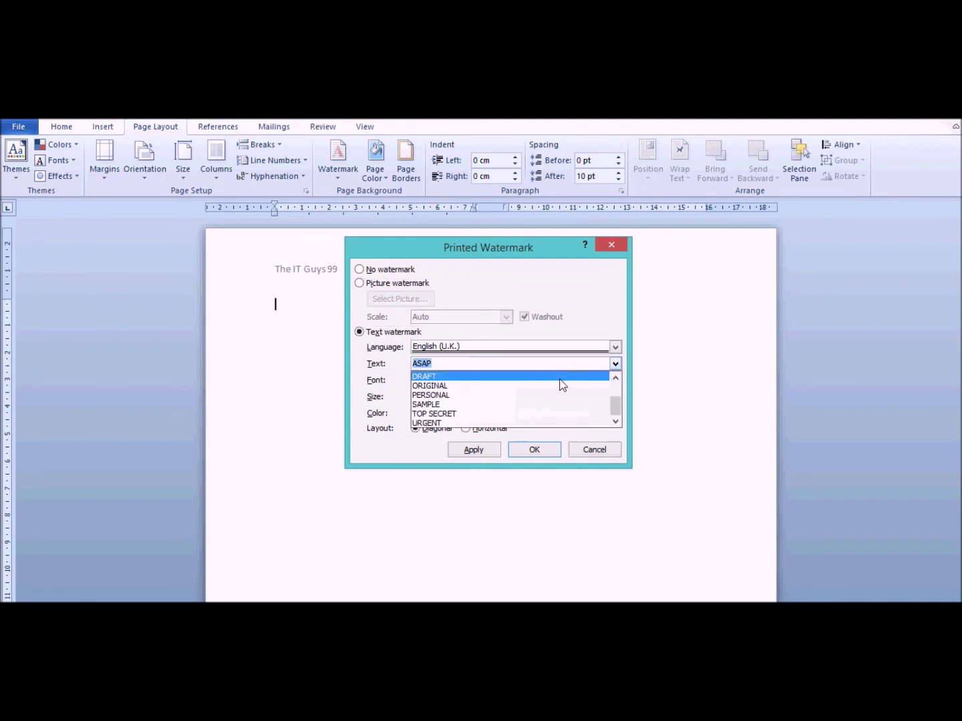
{"action": "left_click", "coordinate": [516, 414]}
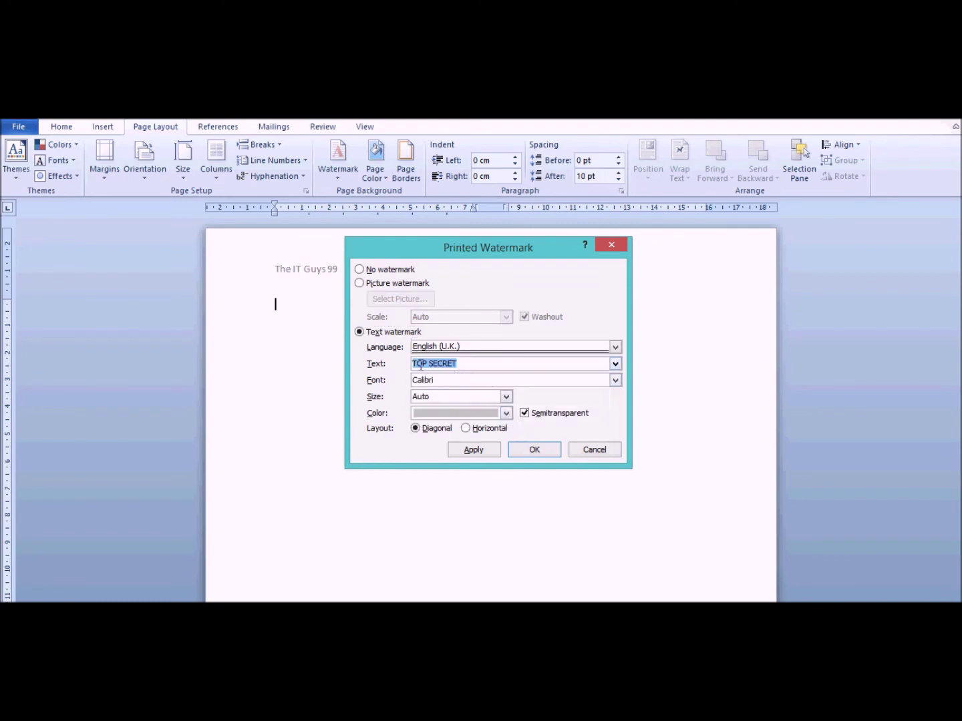
{"action": "left_click", "coordinate": [415, 363]}
{"action": "type", "text": "The IT GUYs -"}
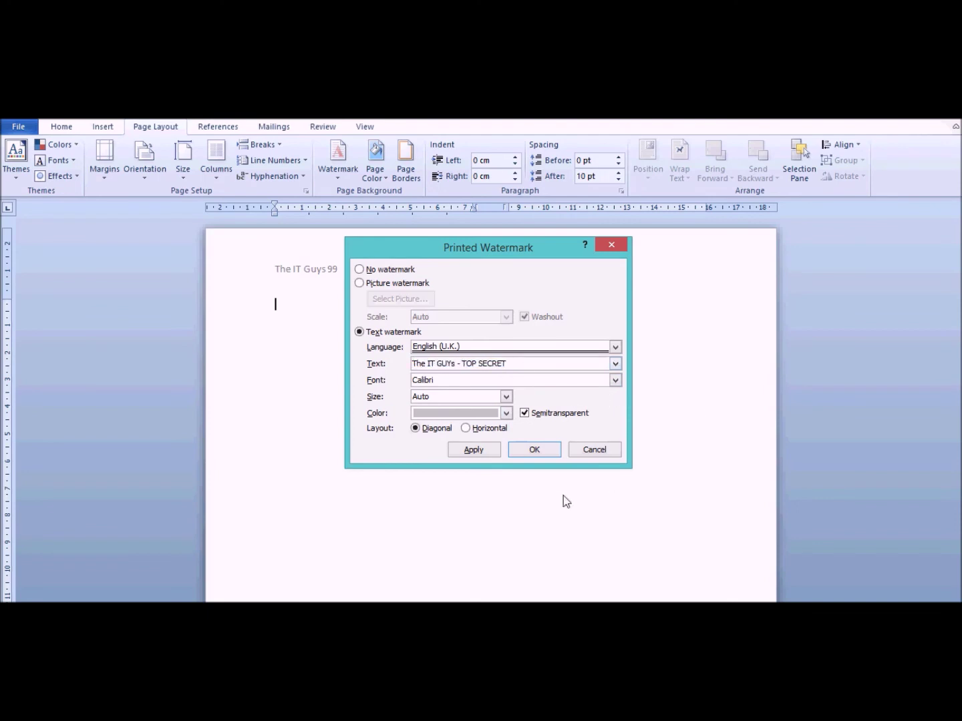
Make the watermark red, correct 'GUYs' to 'GUYS', and apply it
{"action": "left_click", "coordinate": [506, 412]}
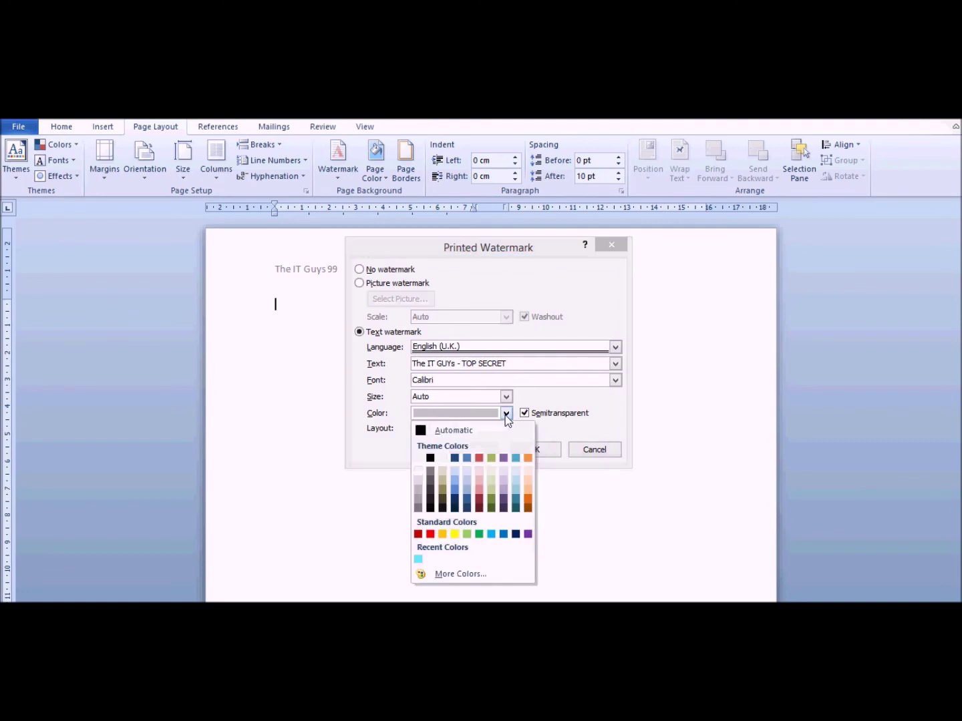
{"action": "left_click", "coordinate": [429, 535]}
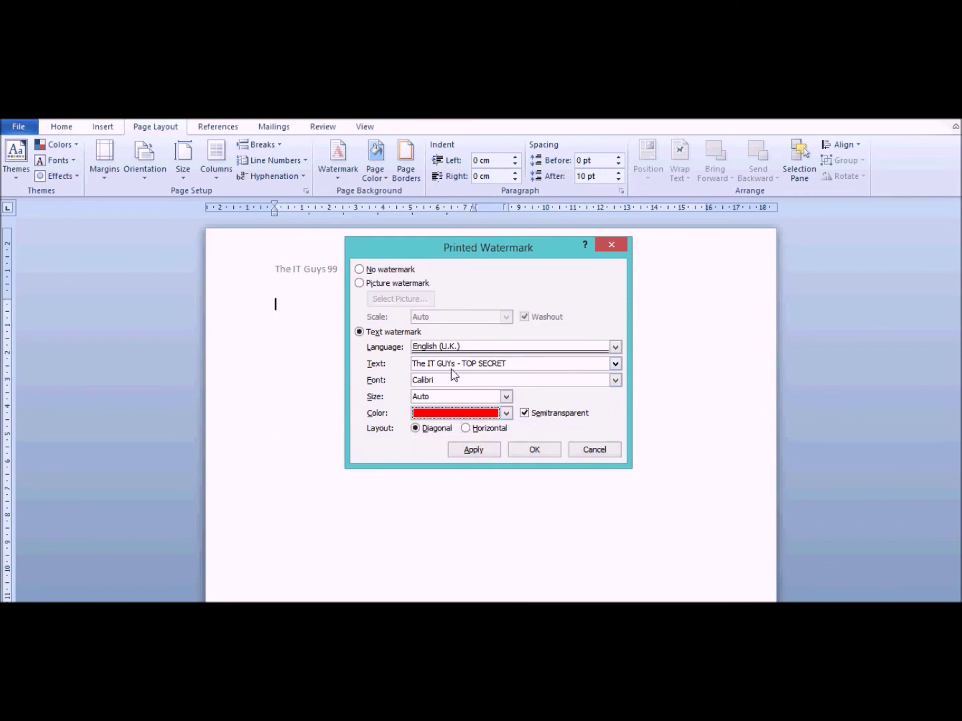
{"action": "left_click", "coordinate": [454, 364]}
{"action": "key", "text": "BackSpace"}
{"action": "type", "text": "S"}
{"action": "left_click", "coordinate": [542, 449]}
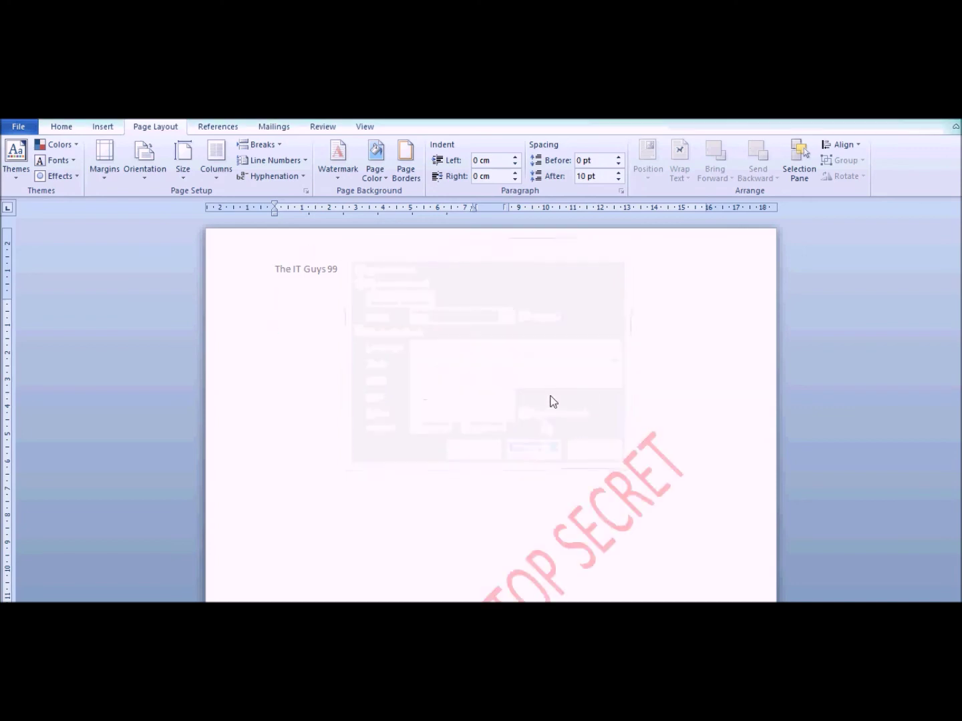
{"action": "scroll", "coordinate": [549, 397], "scroll_direction": "down", "scroll_amount": 1}
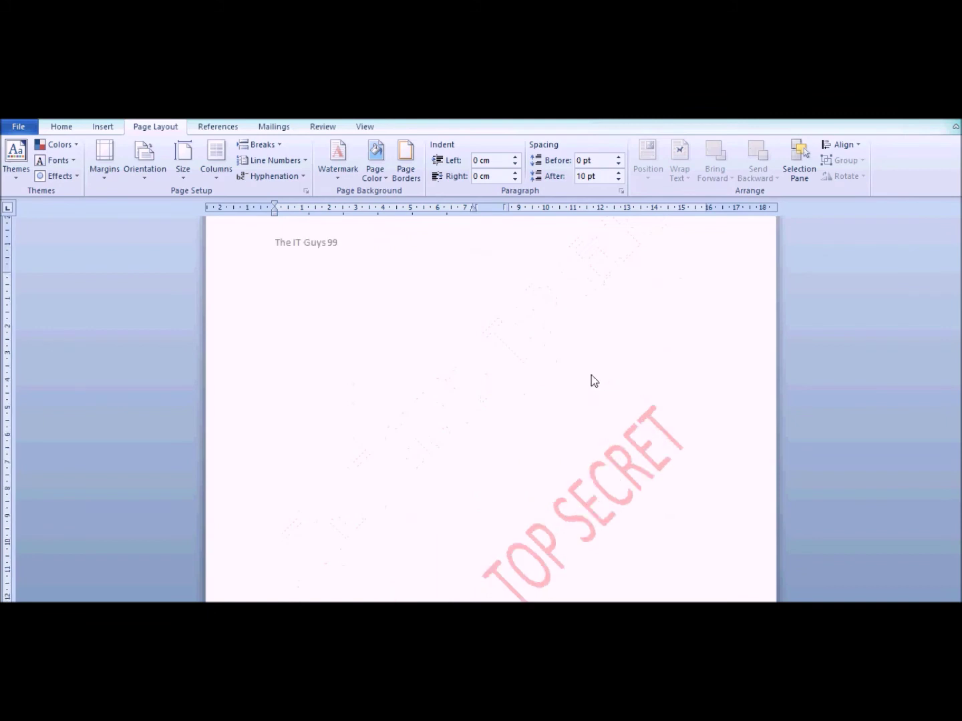
{"action": "scroll", "coordinate": [595, 367], "scroll_direction": "down", "scroll_amount": 5}
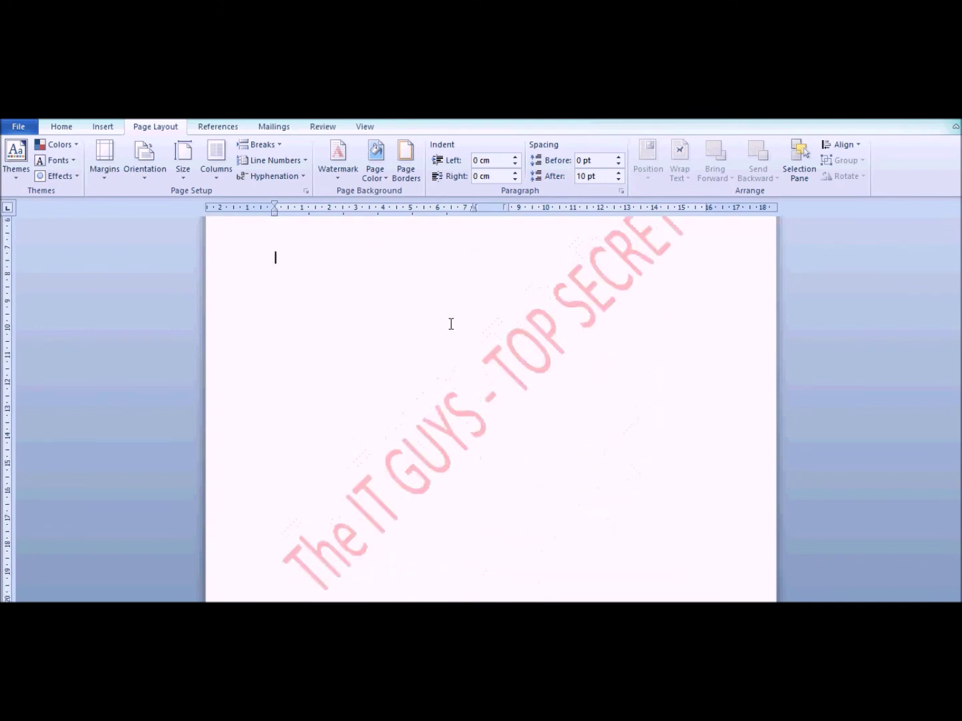
{"action": "scroll", "coordinate": [535, 337], "scroll_direction": "up", "scroll_amount": 6}
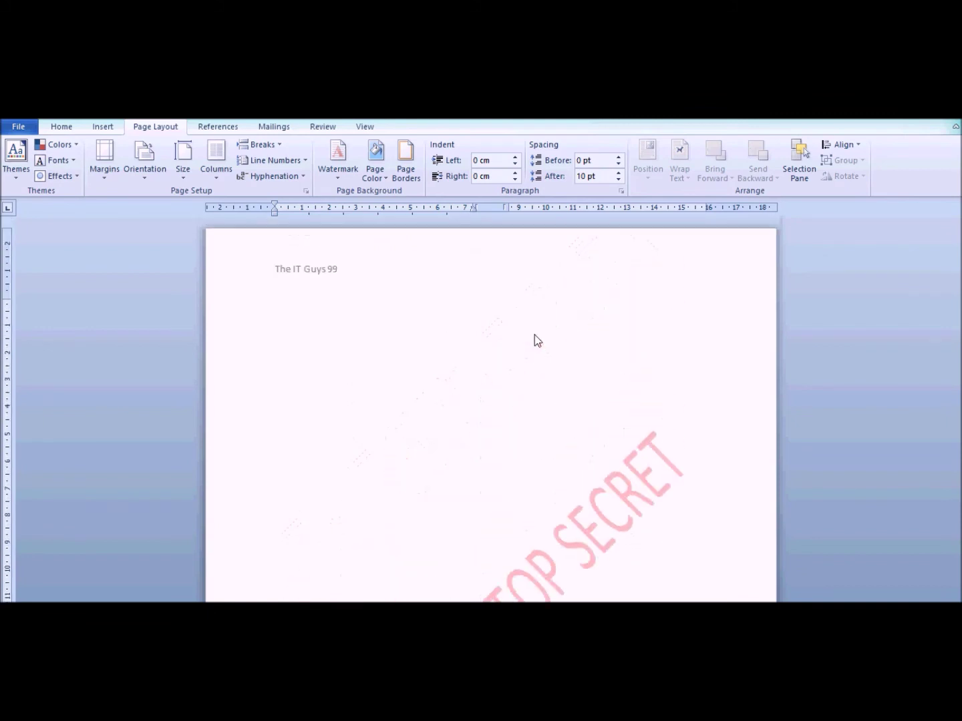
{"action": "scroll", "coordinate": [447, 379], "scroll_direction": "down", "scroll_amount": 4}
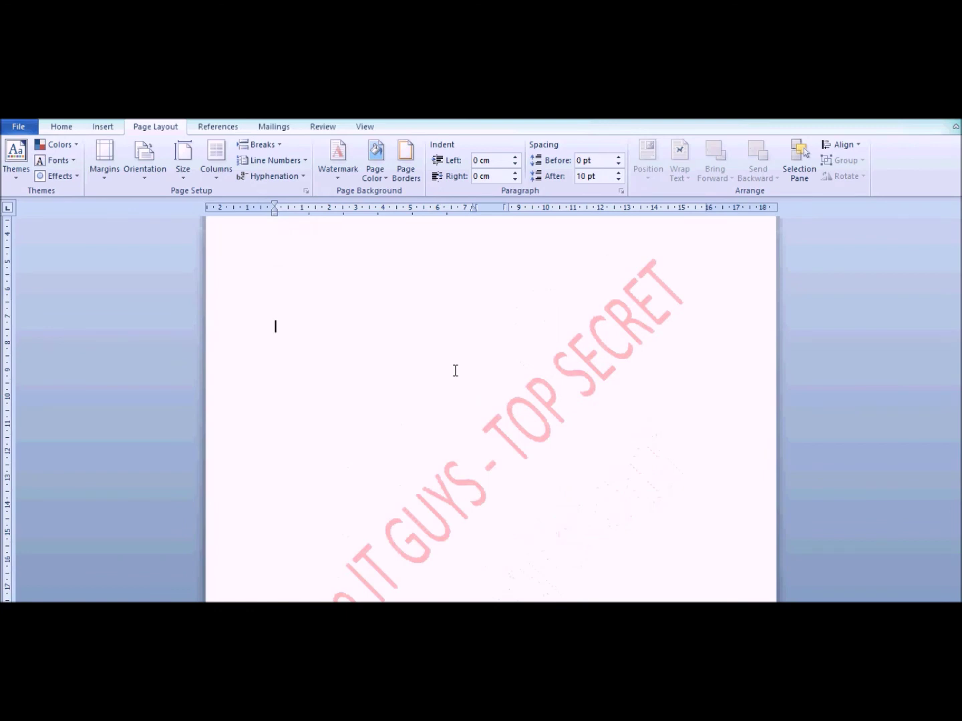
{"action": "scroll", "coordinate": [432, 283], "scroll_direction": "up", "scroll_amount": 4}
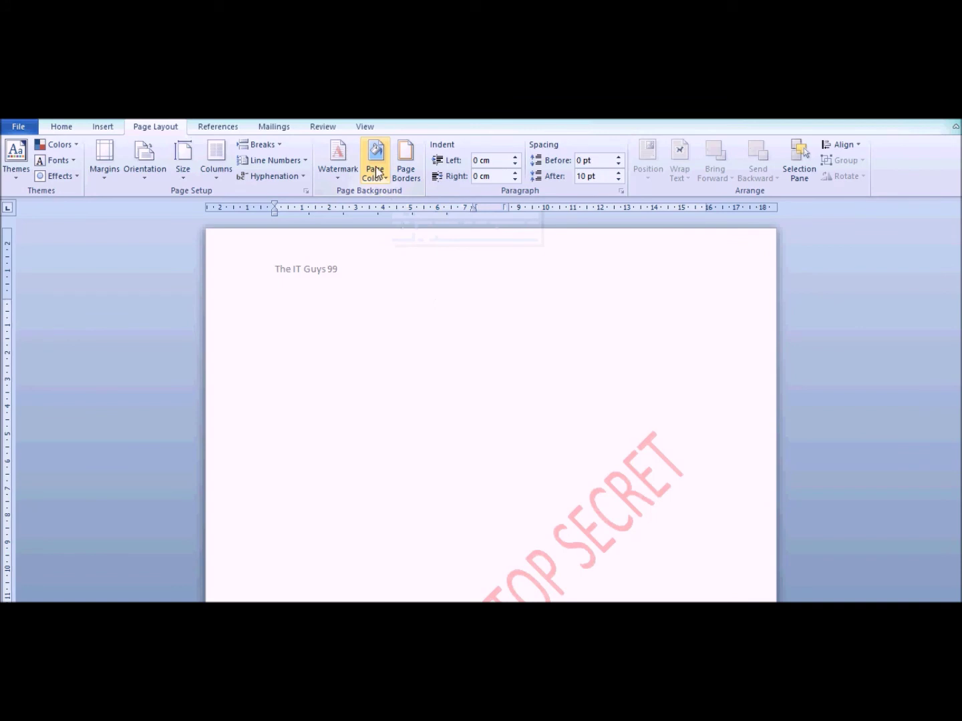
{"action": "left_click", "coordinate": [405, 167]}
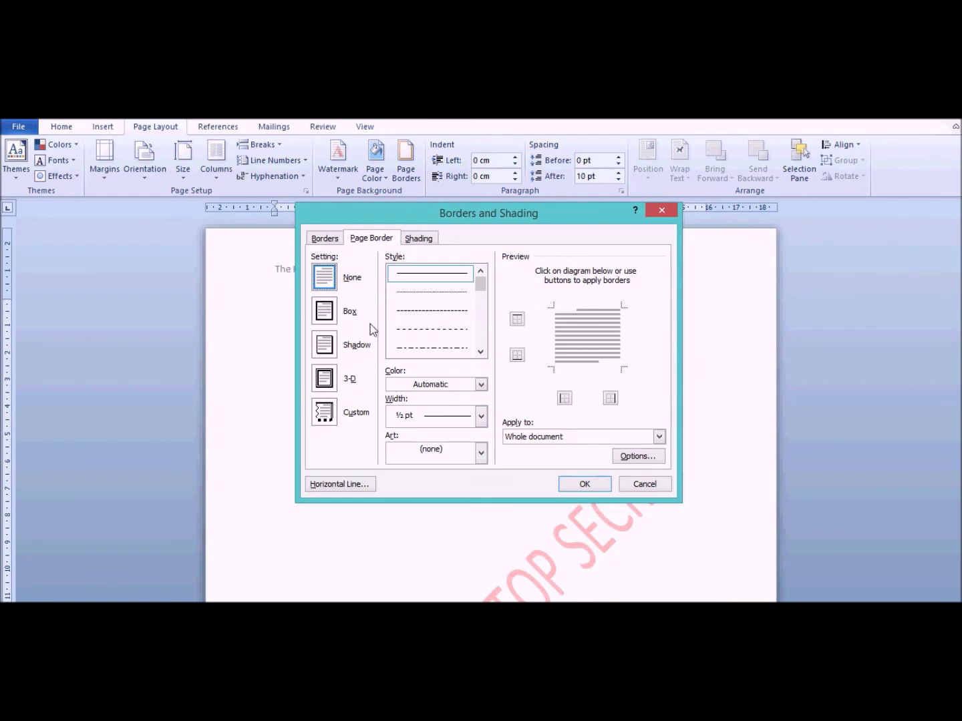
Choose a Box border in triple-line style, 1 ½ pt wide, red, for the whole document
{"action": "left_click", "coordinate": [325, 315]}
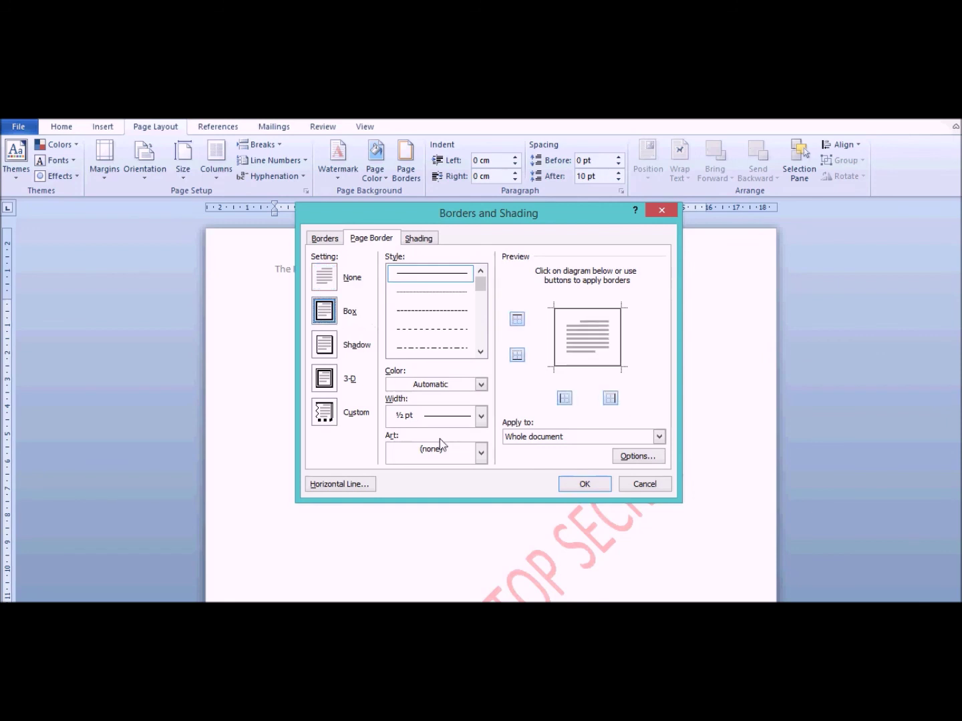
{"action": "left_click_drag", "start_coordinate": [478, 286], "coordinate": [479, 298]}
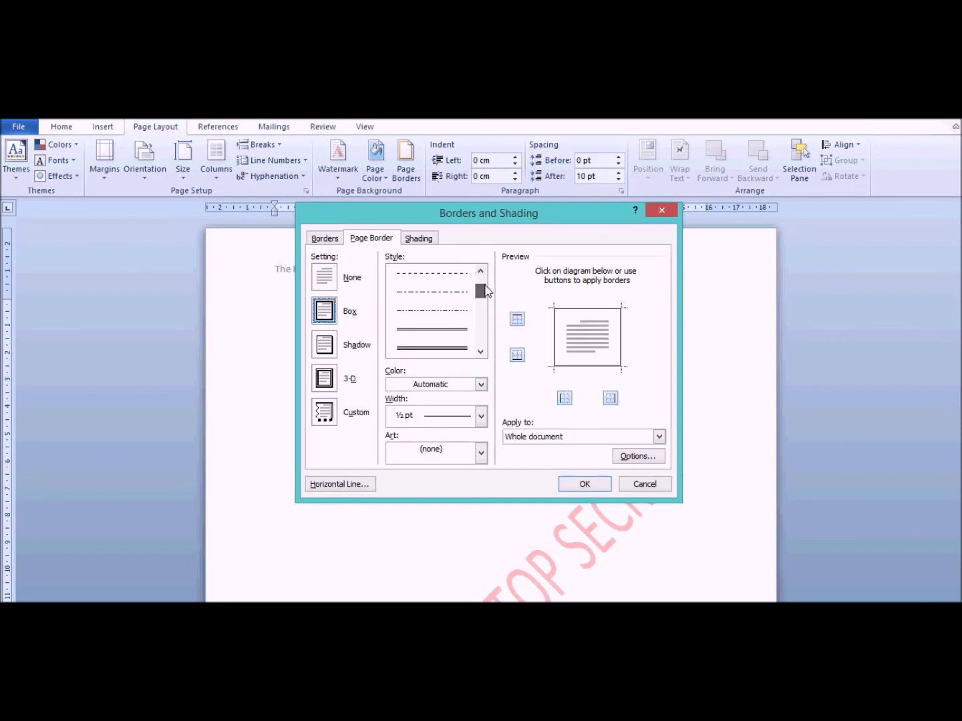
{"action": "left_click", "coordinate": [459, 348]}
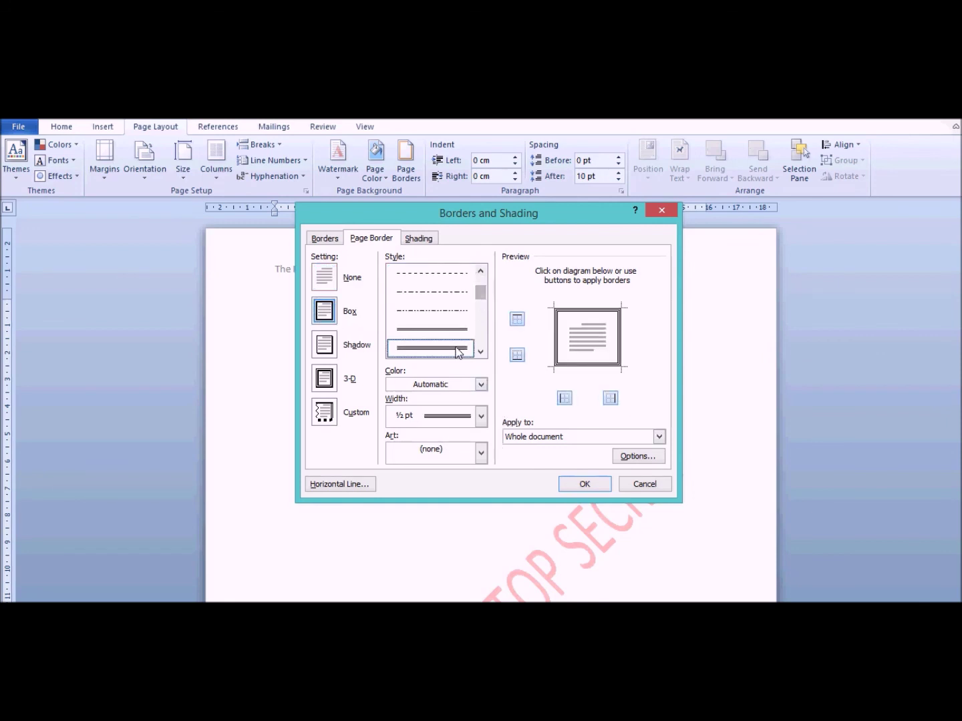
{"action": "left_click", "coordinate": [484, 419]}
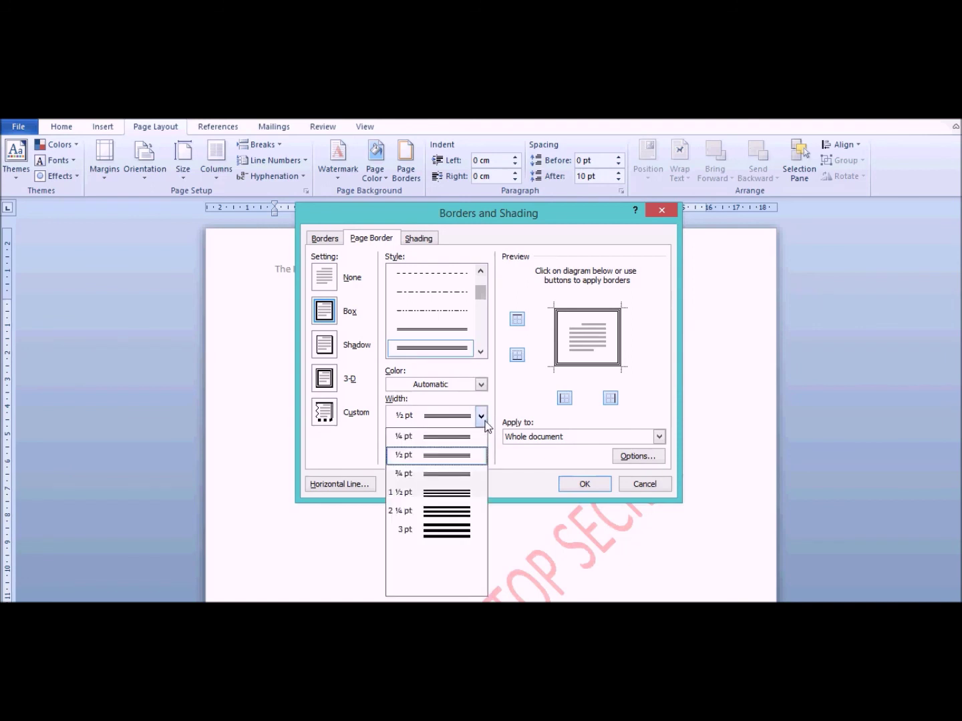
{"action": "left_click", "coordinate": [452, 500]}
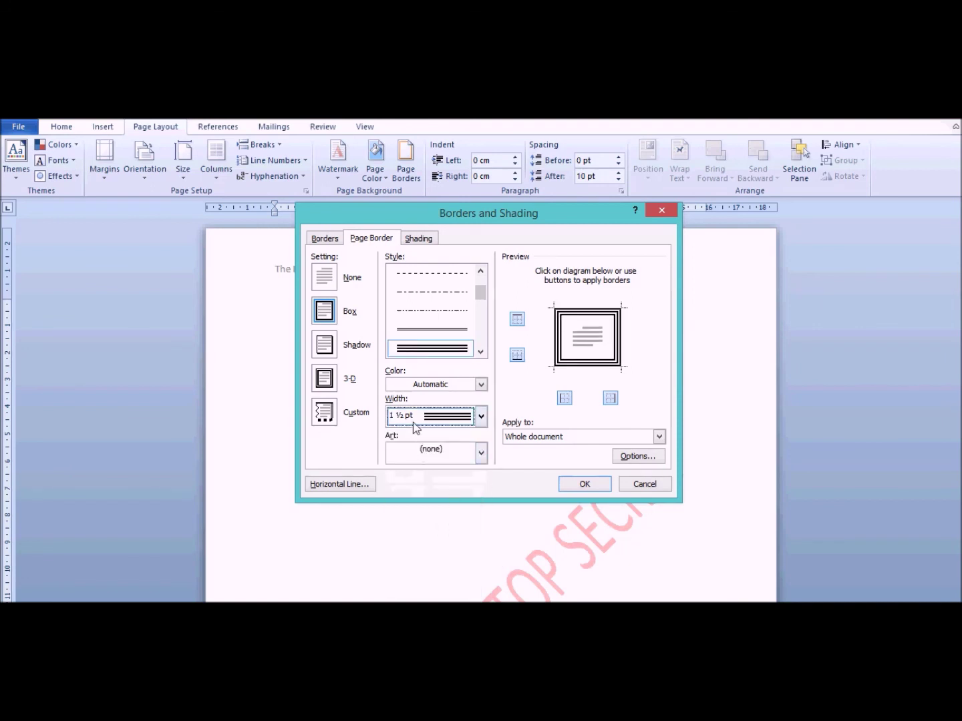
{"action": "left_click", "coordinate": [481, 384]}
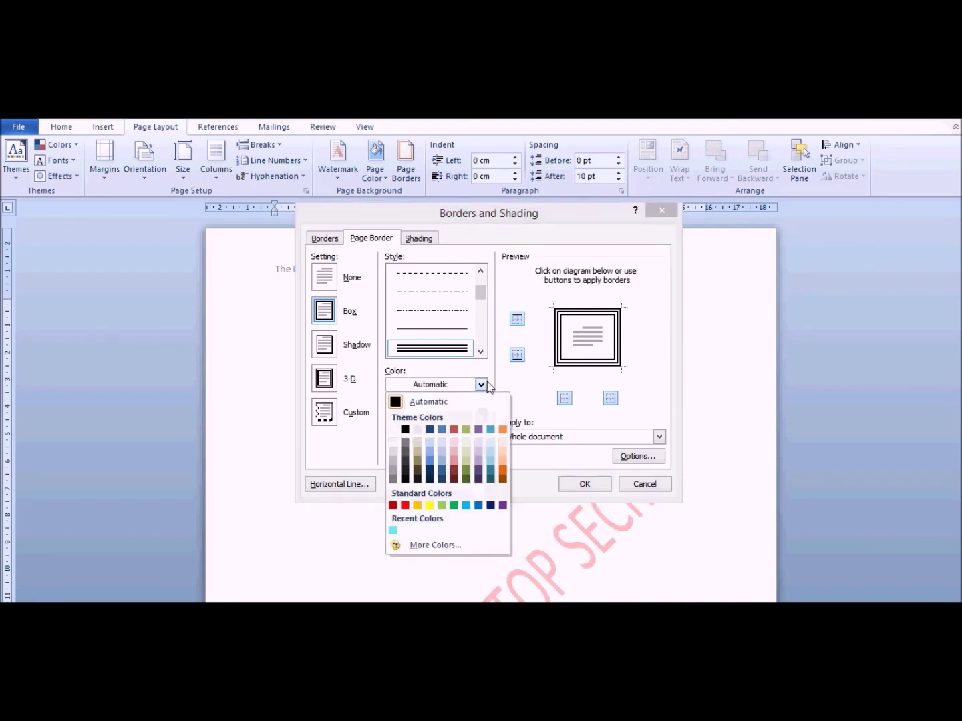
{"action": "left_click", "coordinate": [406, 505]}
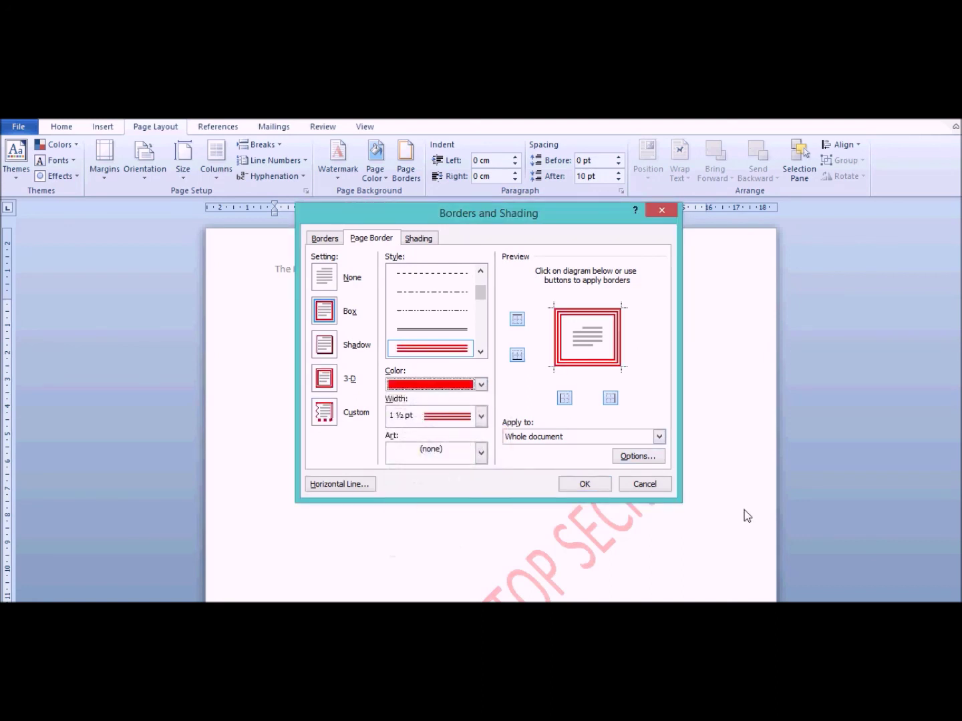
{"action": "left_click", "coordinate": [587, 437]}
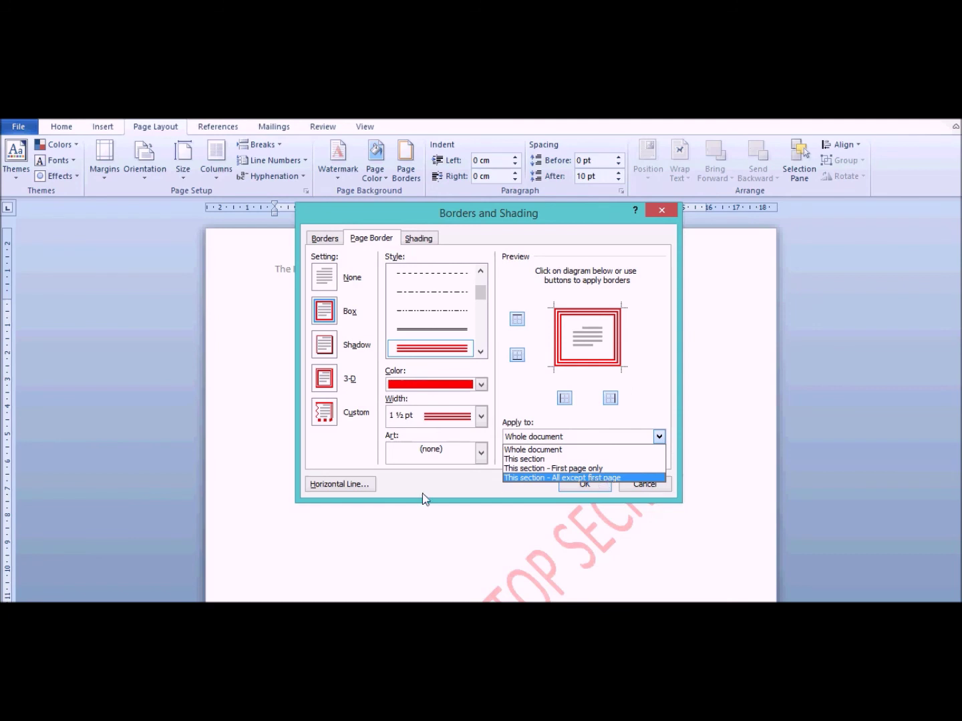
{"action": "left_click", "coordinate": [447, 492]}
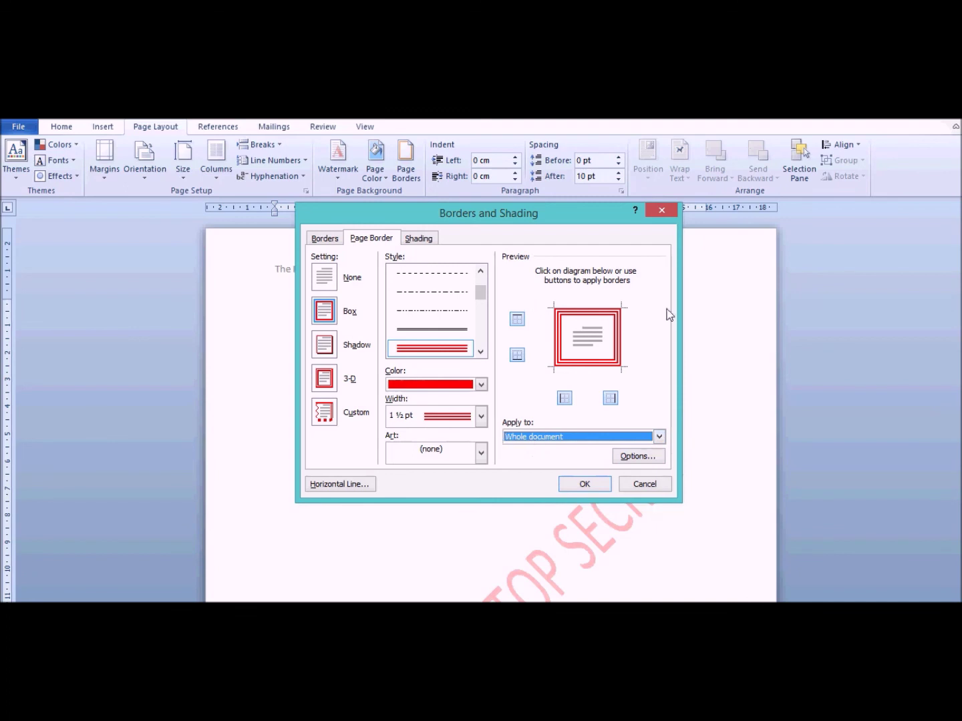
Toggle the top, bottom, left and right edges on and off in the border preview
{"action": "left_click", "coordinate": [517, 356]}
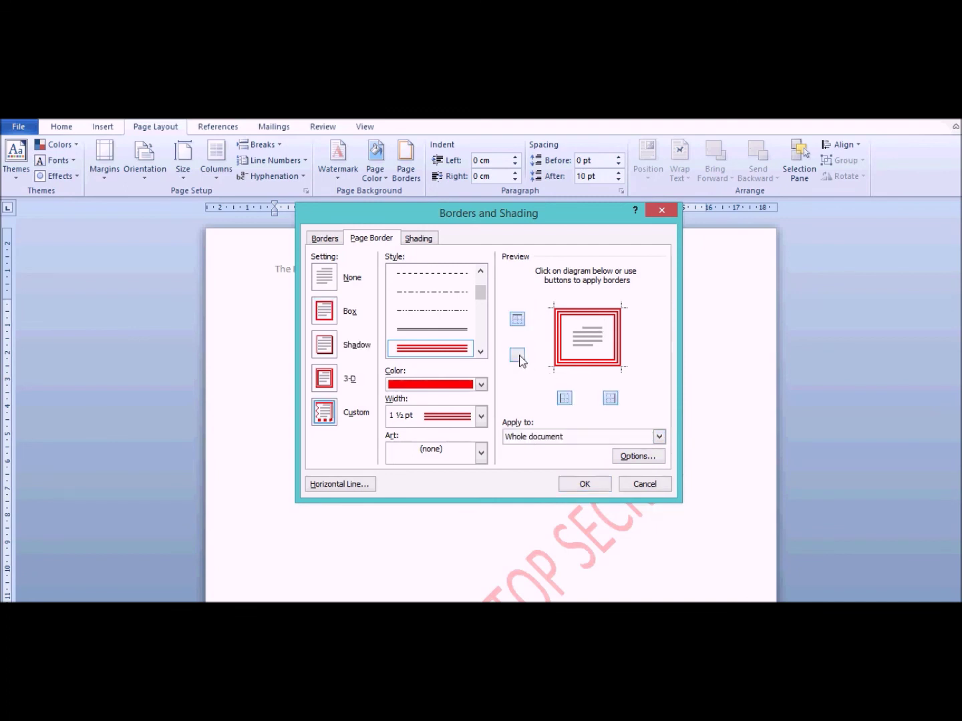
{"action": "left_click", "coordinate": [517, 319]}
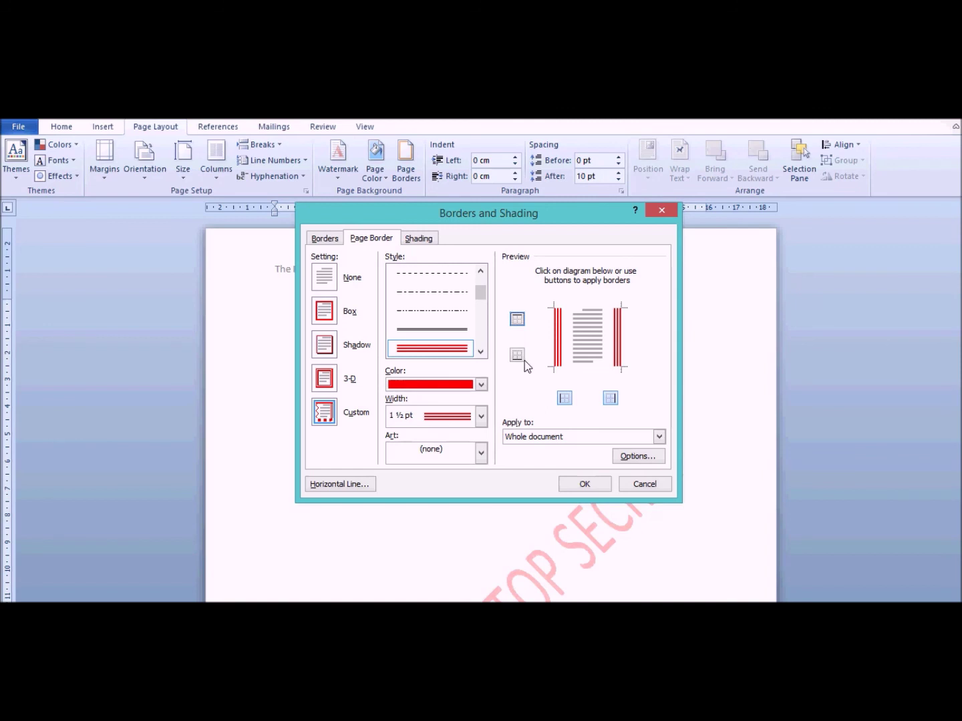
{"action": "left_click", "coordinate": [517, 319]}
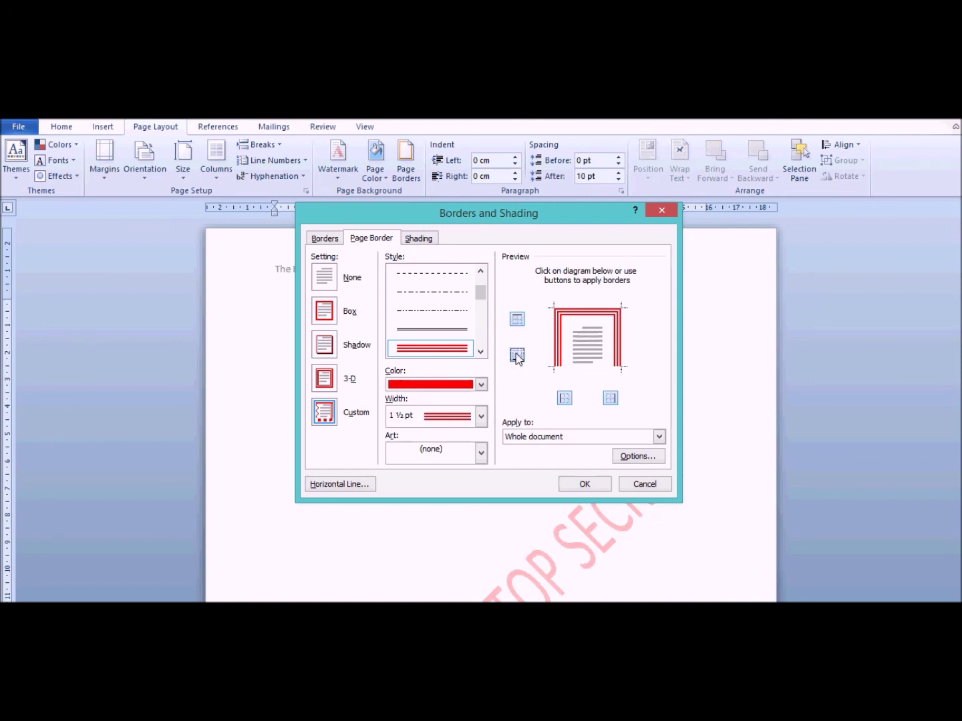
{"action": "left_click", "coordinate": [517, 356]}
{"action": "left_click", "coordinate": [518, 357]}
{"action": "left_click", "coordinate": [517, 319]}
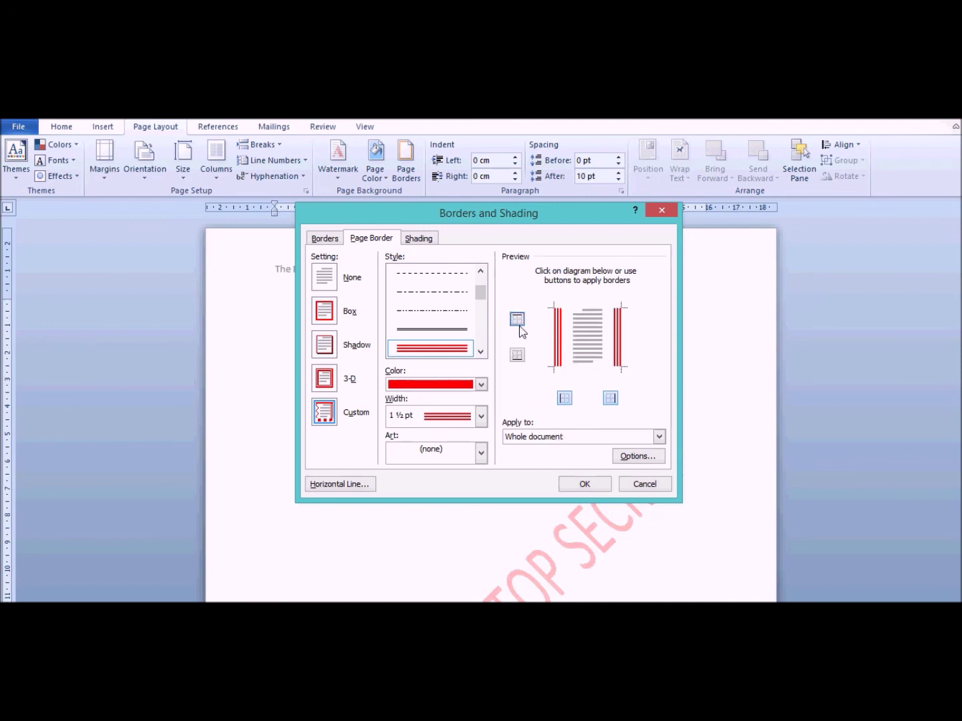
{"action": "left_click", "coordinate": [517, 319]}
{"action": "left_click", "coordinate": [517, 355]}
{"action": "left_click", "coordinate": [564, 398]}
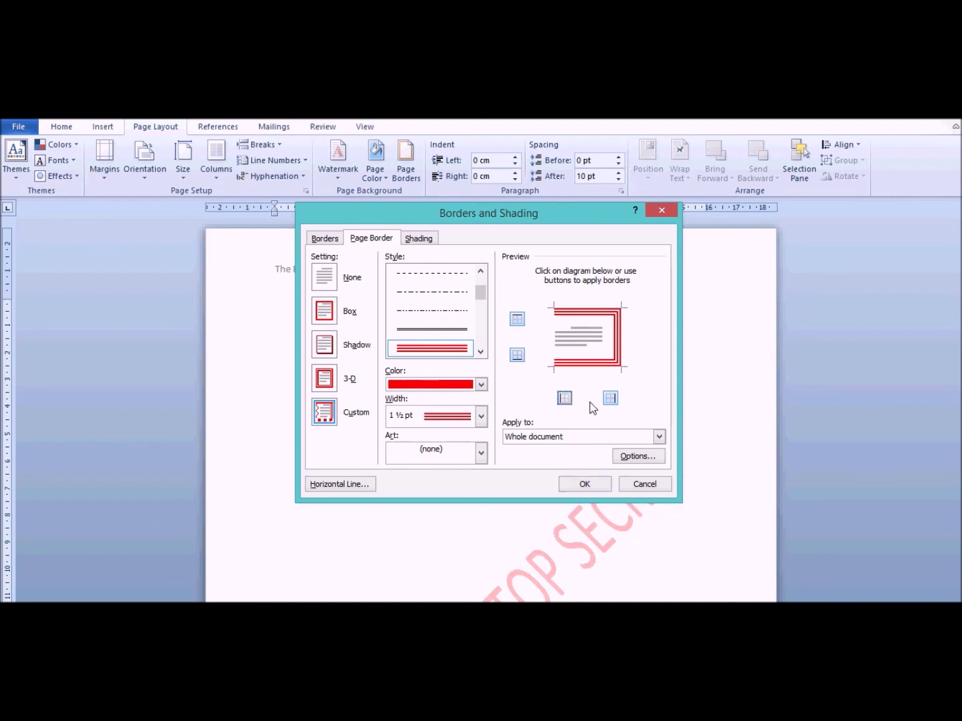
{"action": "left_click", "coordinate": [610, 398]}
Switch on all four edges so the red border forms a full box, and apply it
{"action": "left_click", "coordinate": [517, 356]}
{"action": "left_click", "coordinate": [521, 319]}
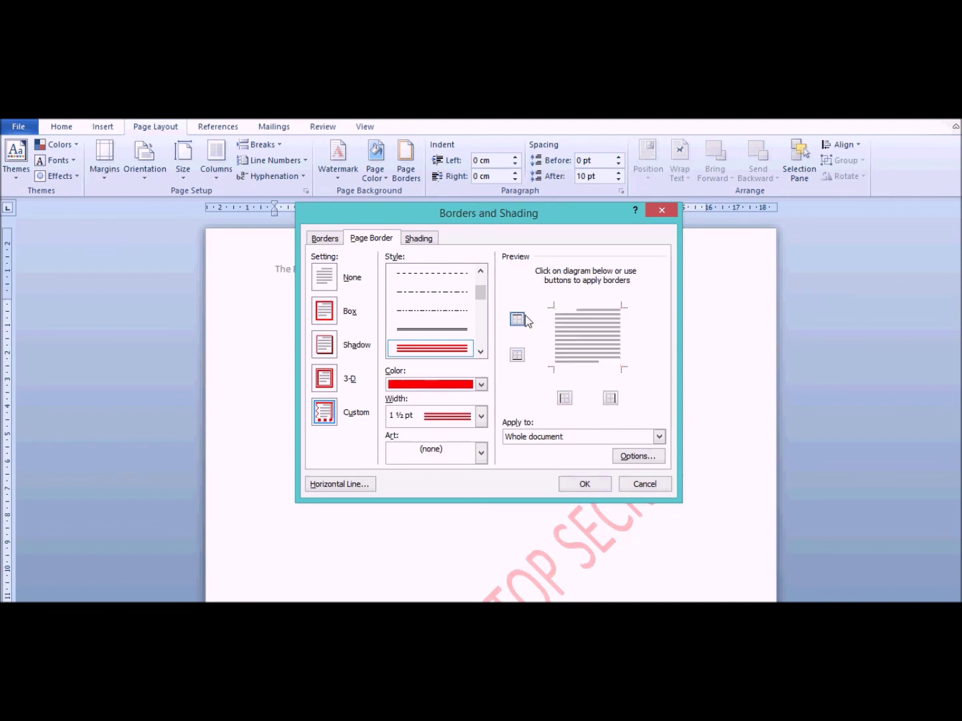
{"action": "left_click", "coordinate": [564, 398]}
{"action": "left_click", "coordinate": [610, 398]}
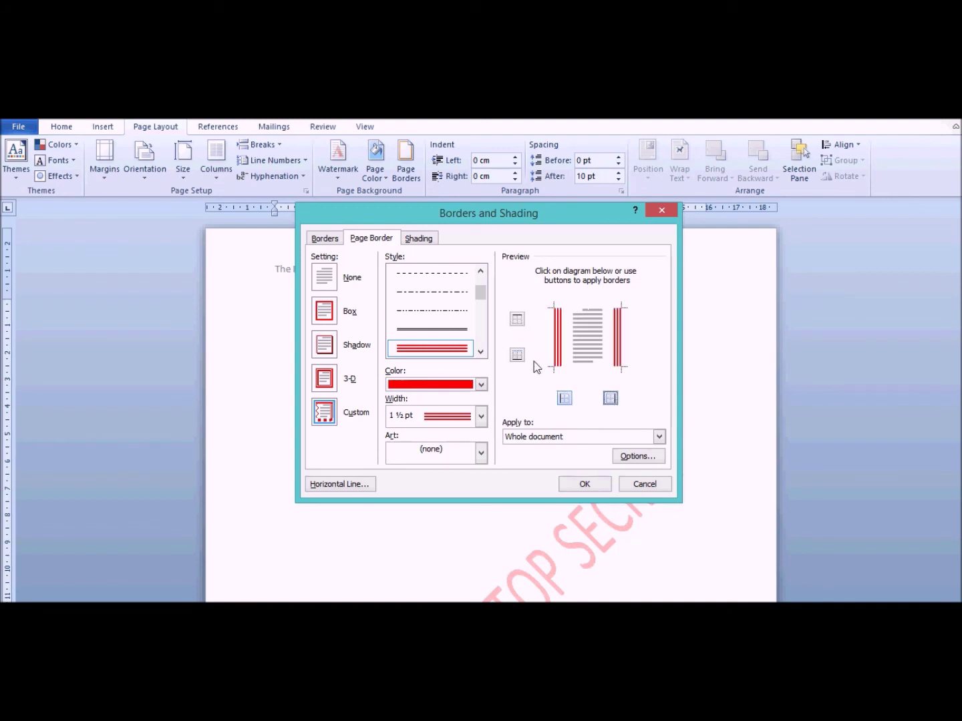
{"action": "left_click", "coordinate": [517, 320]}
{"action": "left_click", "coordinate": [517, 355]}
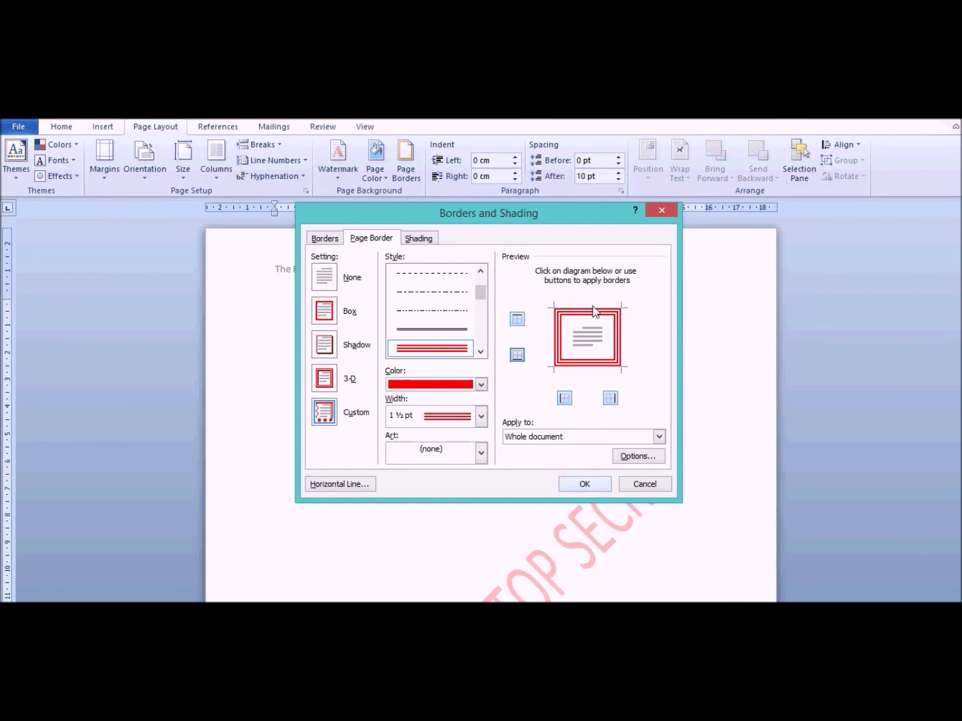
{"action": "left_click", "coordinate": [583, 484]}
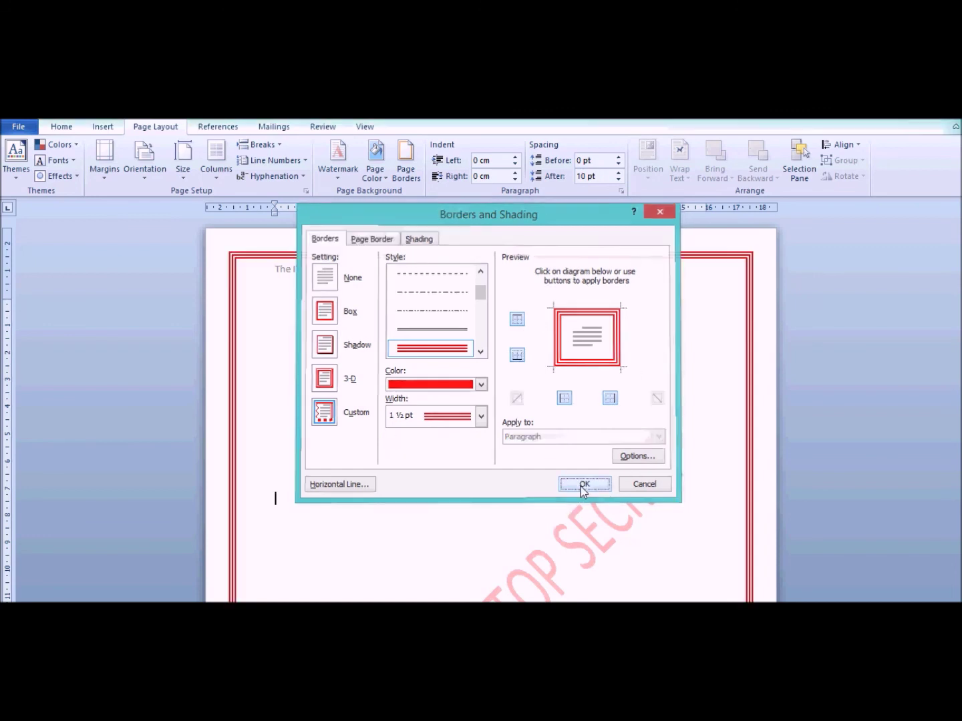
{"action": "scroll", "coordinate": [668, 287], "scroll_direction": "down", "scroll_amount": 10}
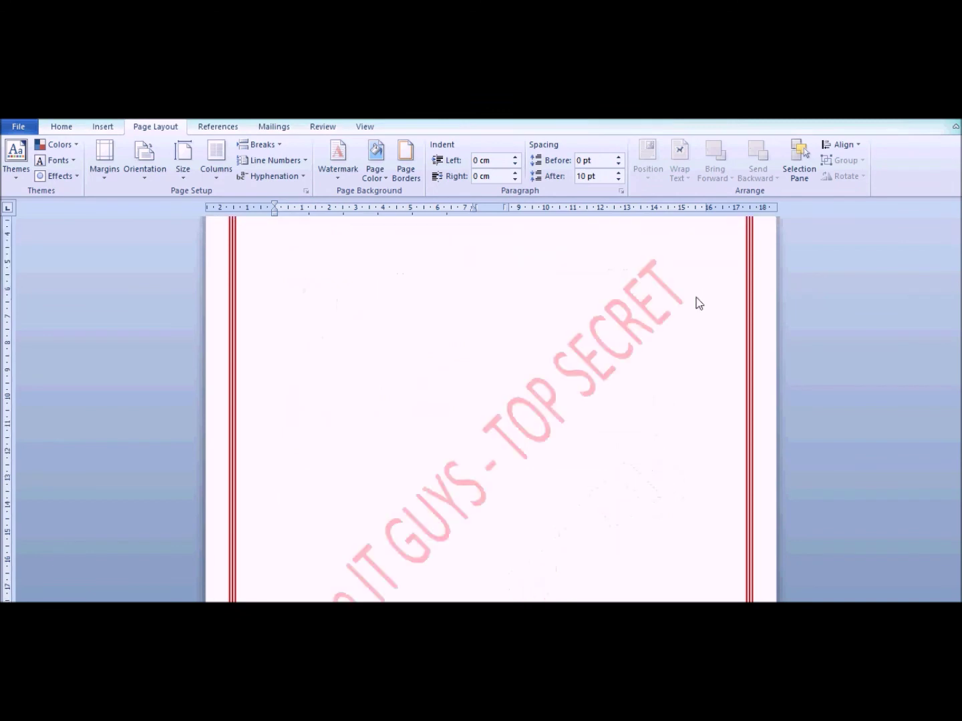
{"action": "scroll", "coordinate": [494, 508], "scroll_direction": "up", "scroll_amount": 10}
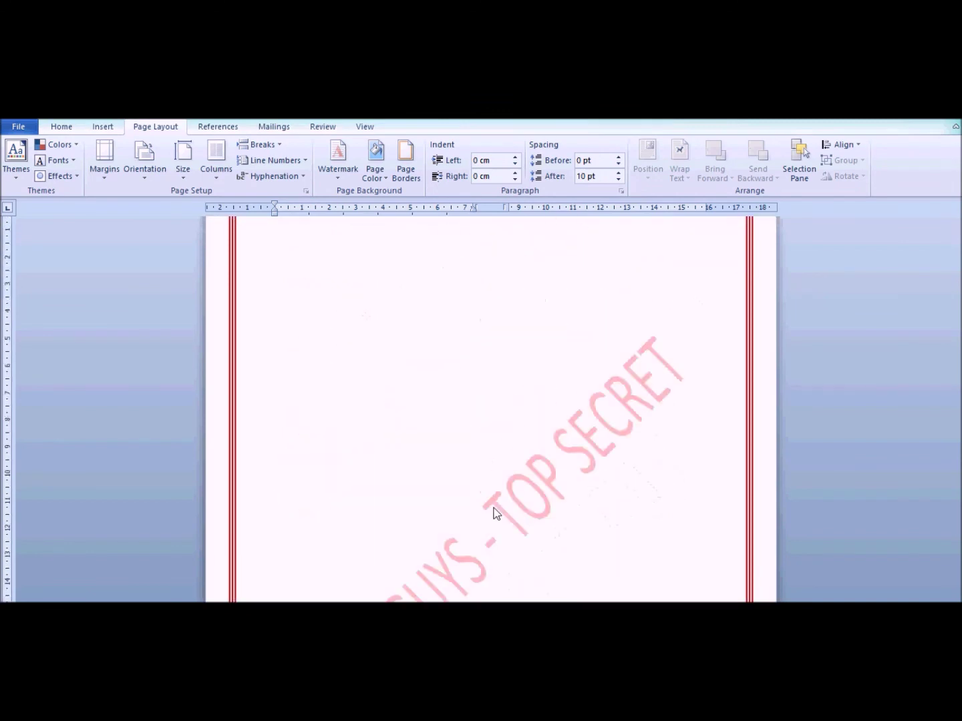
{"action": "scroll", "coordinate": [494, 508], "scroll_direction": "down", "scroll_amount": 4}
{"action": "scroll", "coordinate": [490, 506], "scroll_direction": "down", "scroll_amount": 4}
{"action": "scroll", "coordinate": [492, 496], "scroll_direction": "up", "scroll_amount": 10}
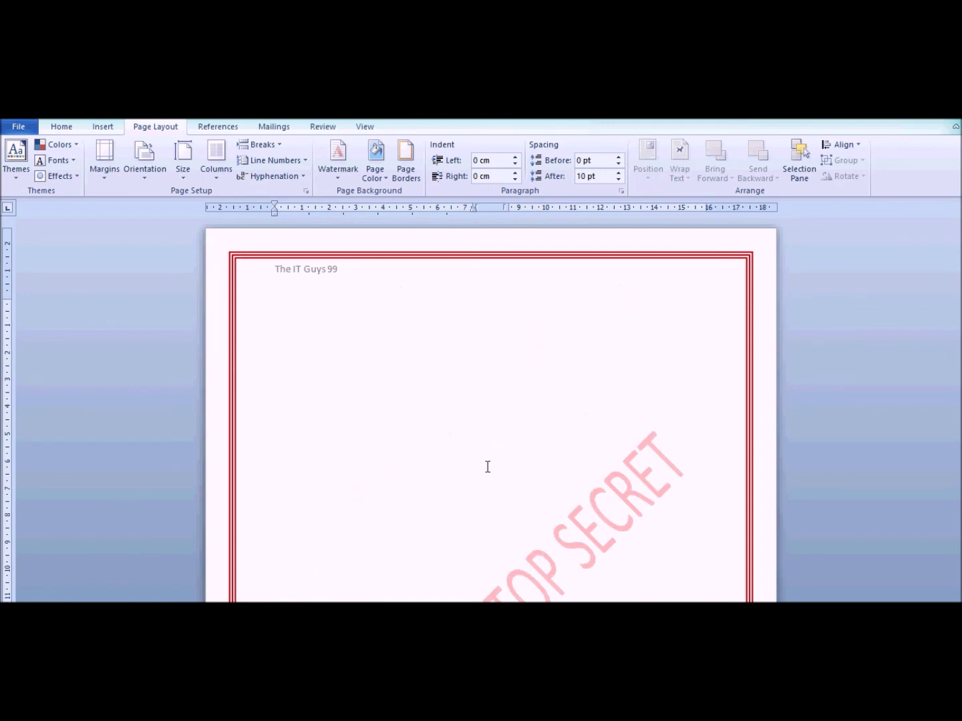
{"action": "left_click", "coordinate": [407, 162]}
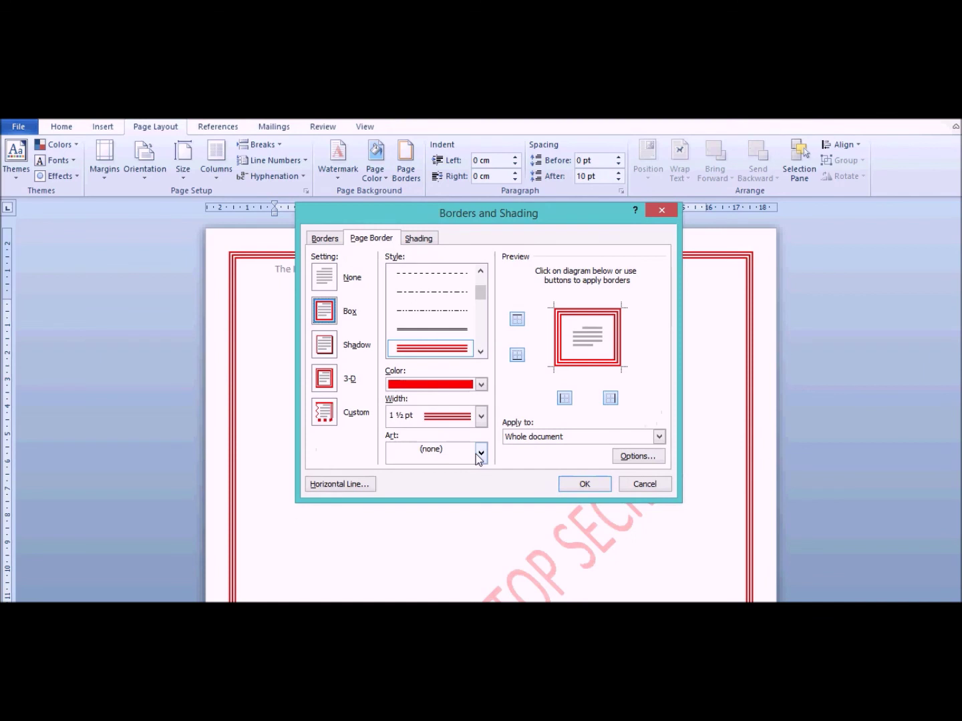
Swap the page border for the pine-tree Art border and apply it
{"action": "left_click", "coordinate": [479, 454]}
{"action": "scroll", "coordinate": [452, 451], "scroll_direction": "down", "scroll_amount": 10}
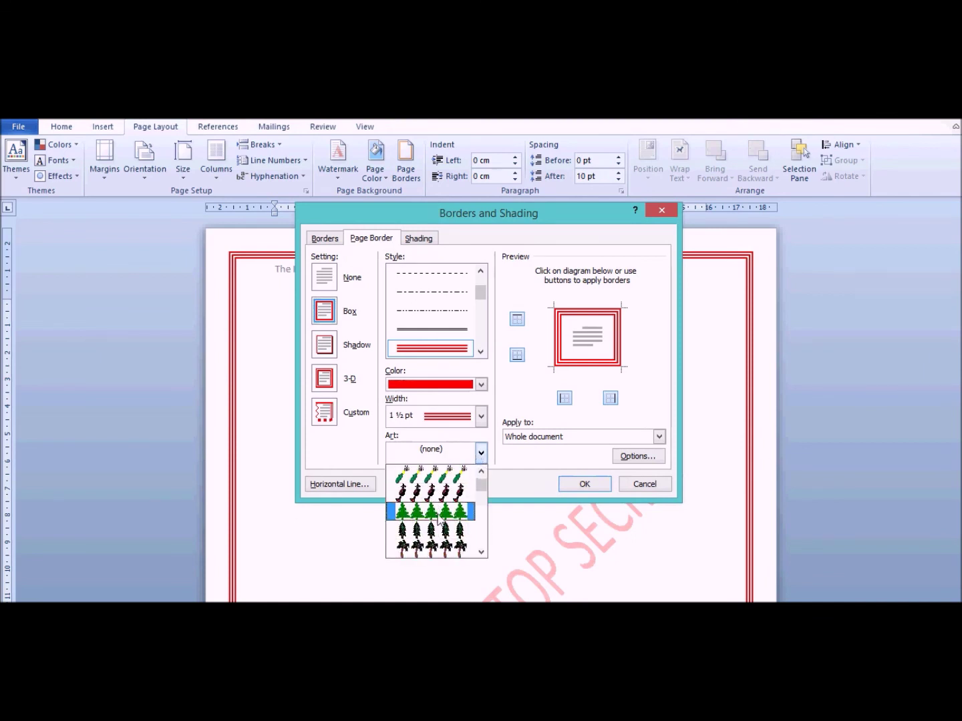
{"action": "left_click", "coordinate": [436, 512]}
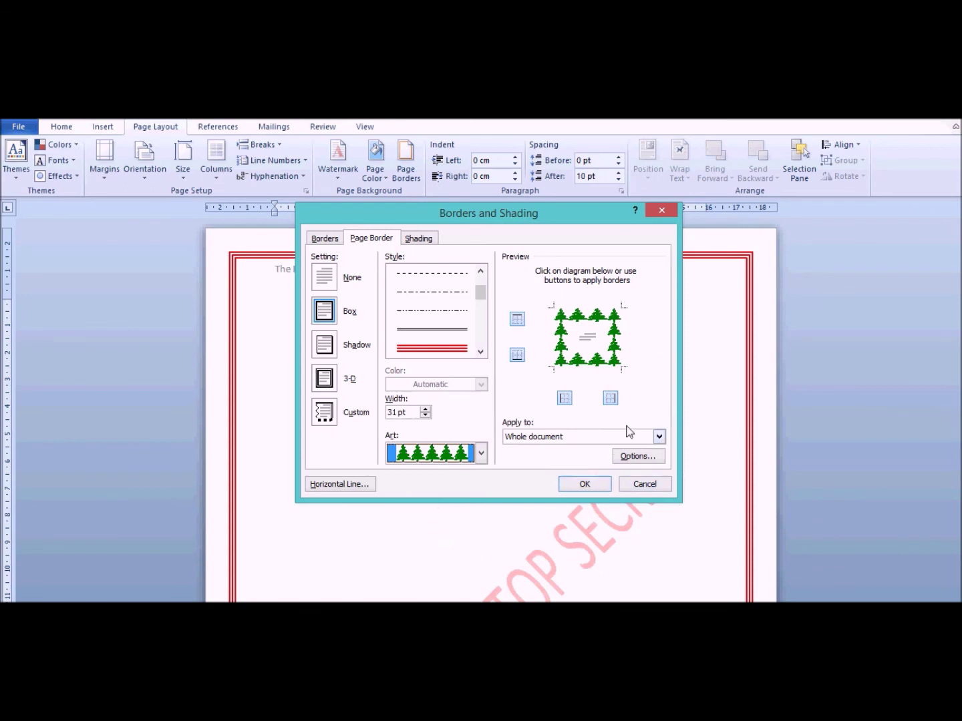
{"action": "left_click", "coordinate": [577, 484]}
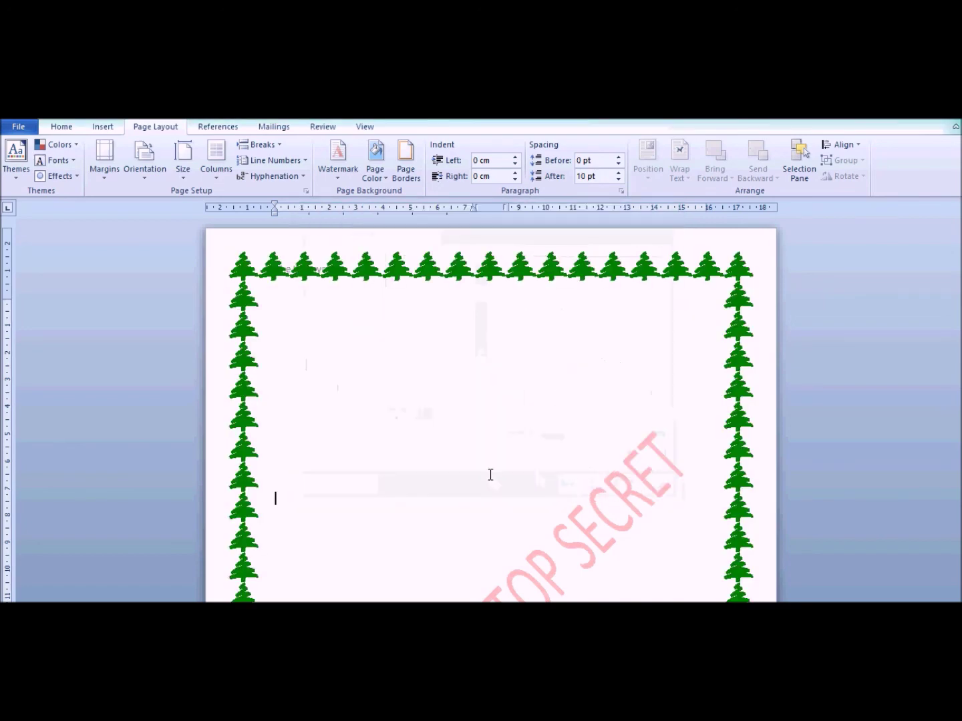
{"action": "scroll", "coordinate": [490, 473], "scroll_direction": "down", "scroll_amount": 5}
{"action": "scroll", "coordinate": [490, 473], "scroll_direction": "up", "scroll_amount": 6}
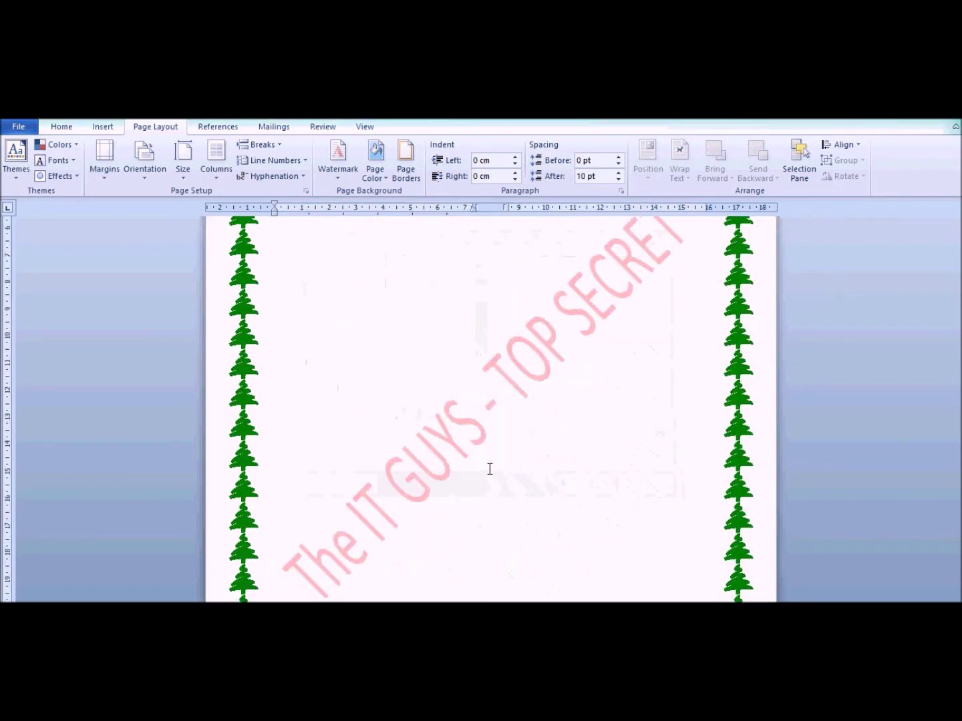
{"action": "scroll", "coordinate": [490, 469], "scroll_direction": "down", "scroll_amount": 5}
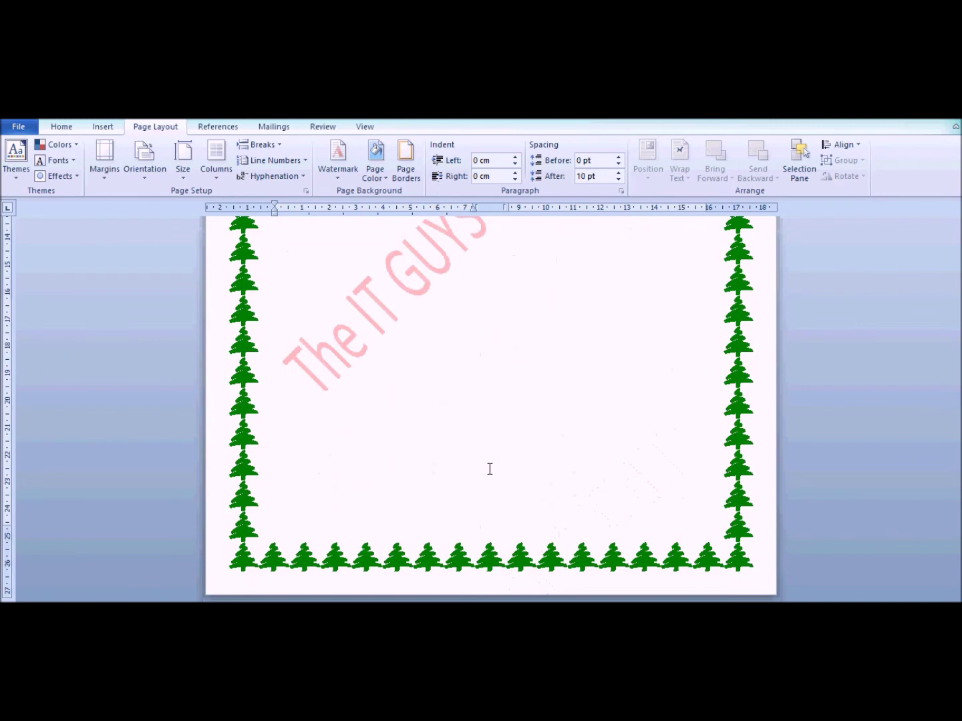
{"action": "scroll", "coordinate": [491, 469], "scroll_direction": "up", "scroll_amount": 5}
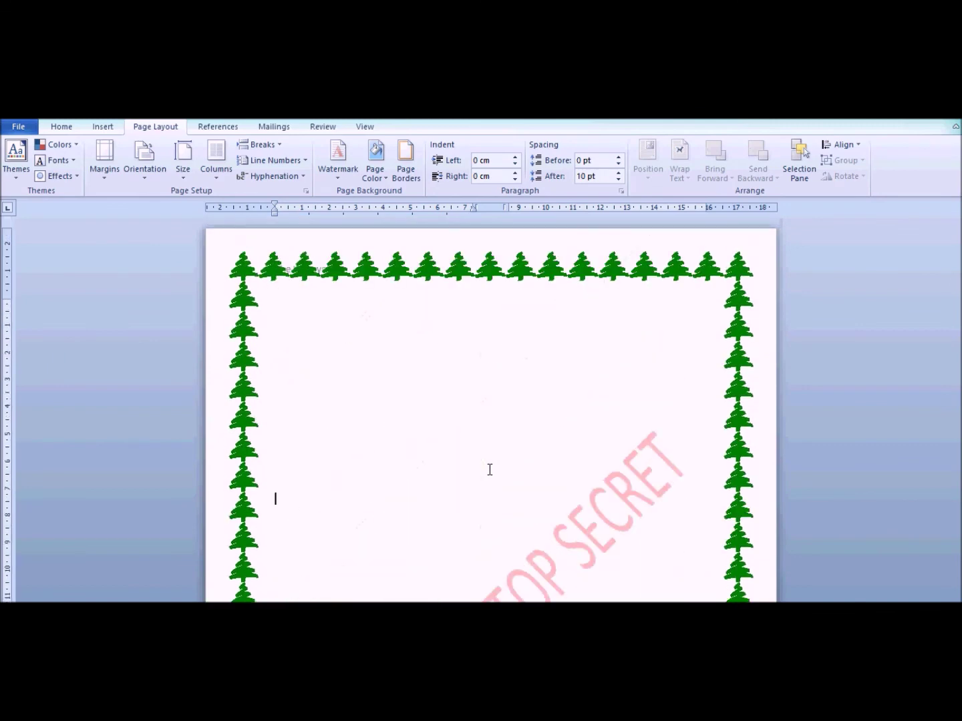